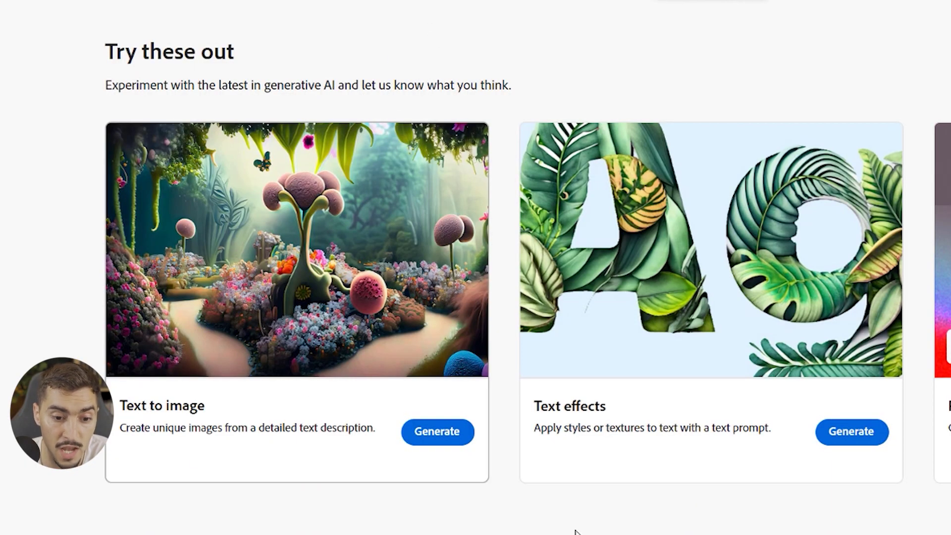
- Generate Text to image results for 'pyramid alien technology in the ocean, atlantis, super powerful'
left_click(424, 435)
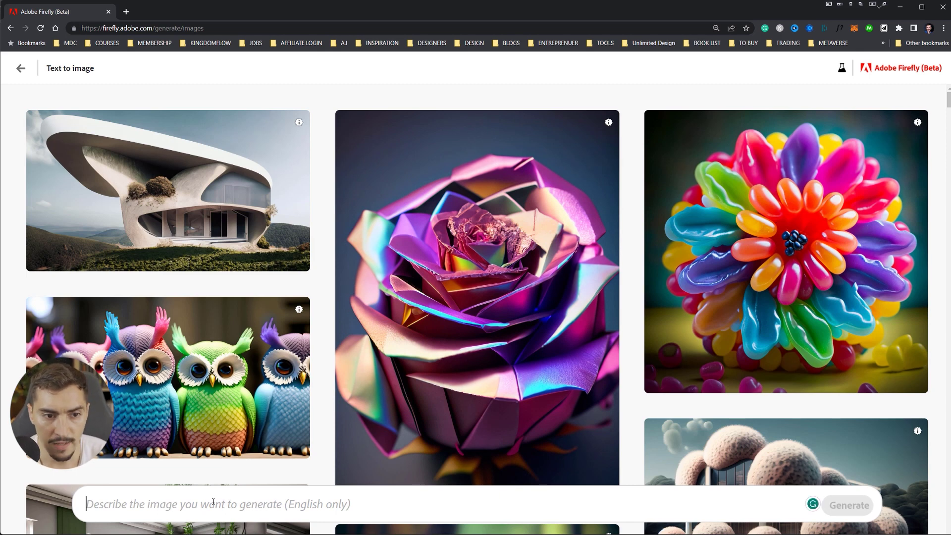
type("Pyarmi")
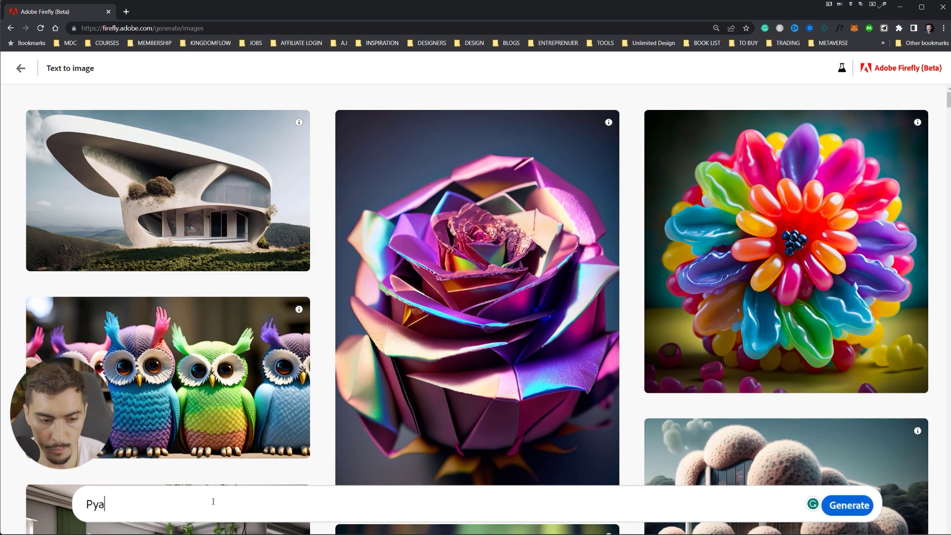
key("BackSpace")
key("BackSpace")
key("BackSpace")
key("BackSpace")
type("ramid alien ")
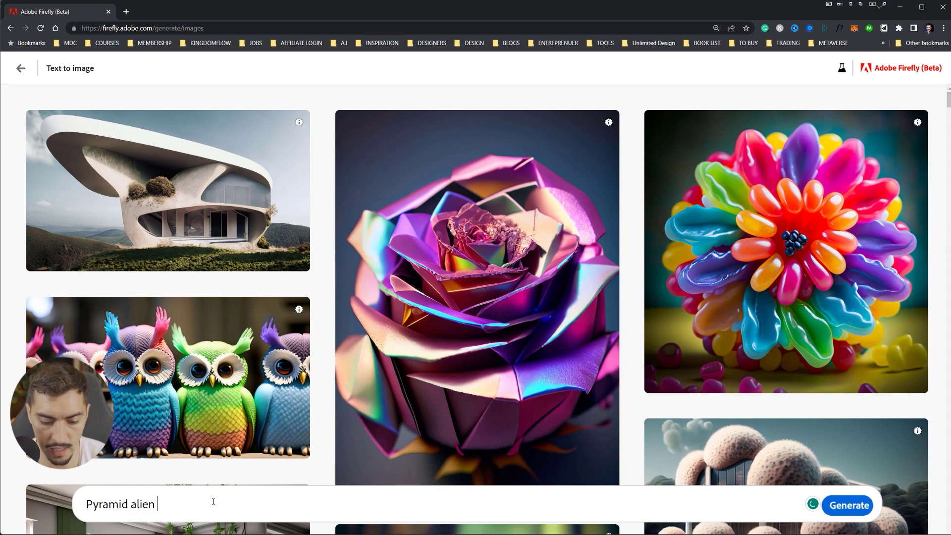
type("technology in the ocean, atlantis, super powerful")
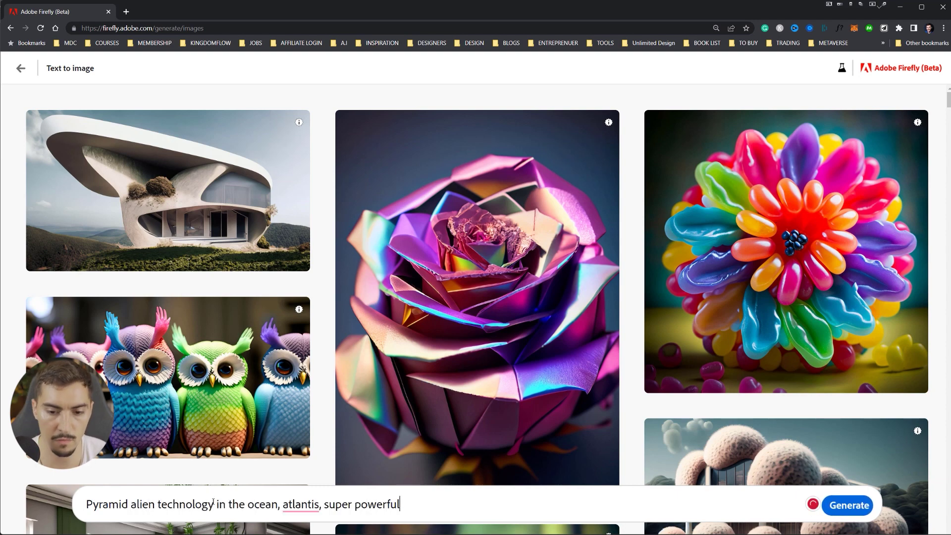
key("Return")
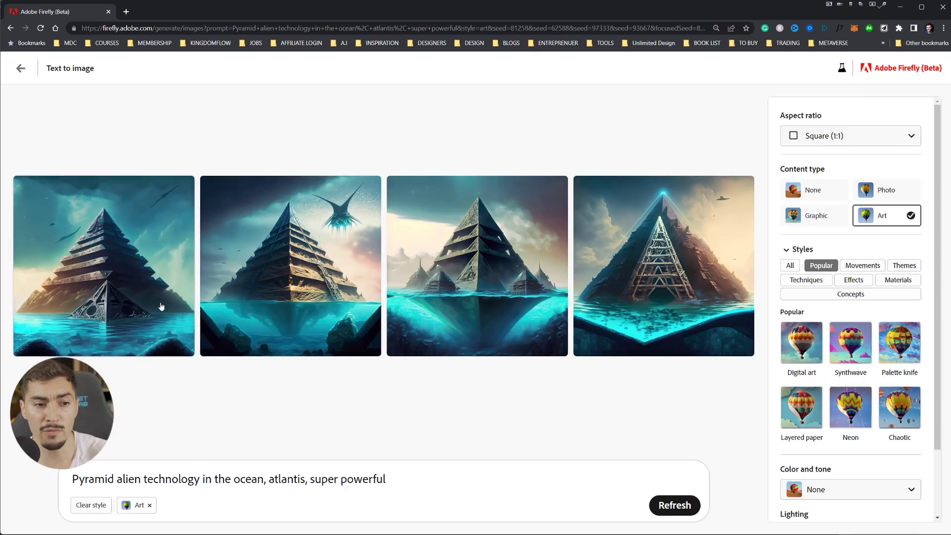
left_click(159, 306)
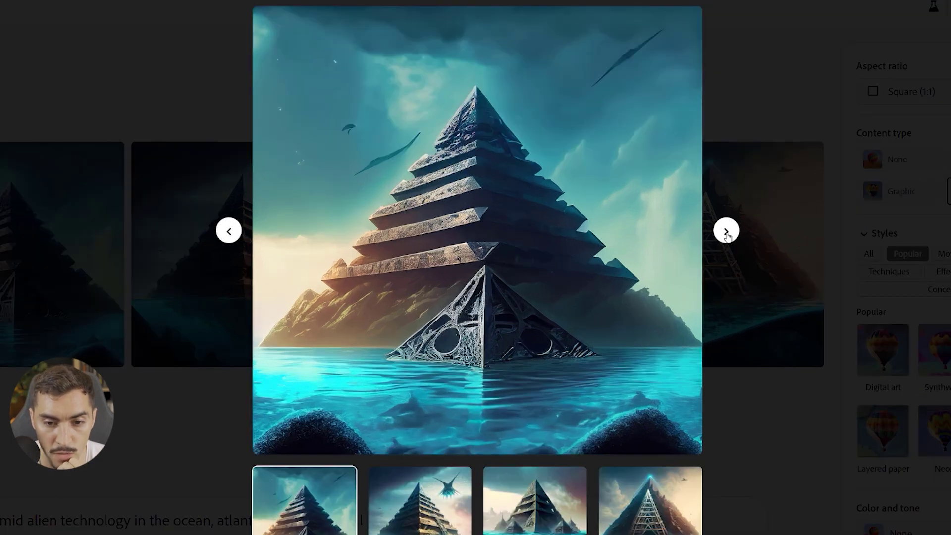
left_click(726, 232)
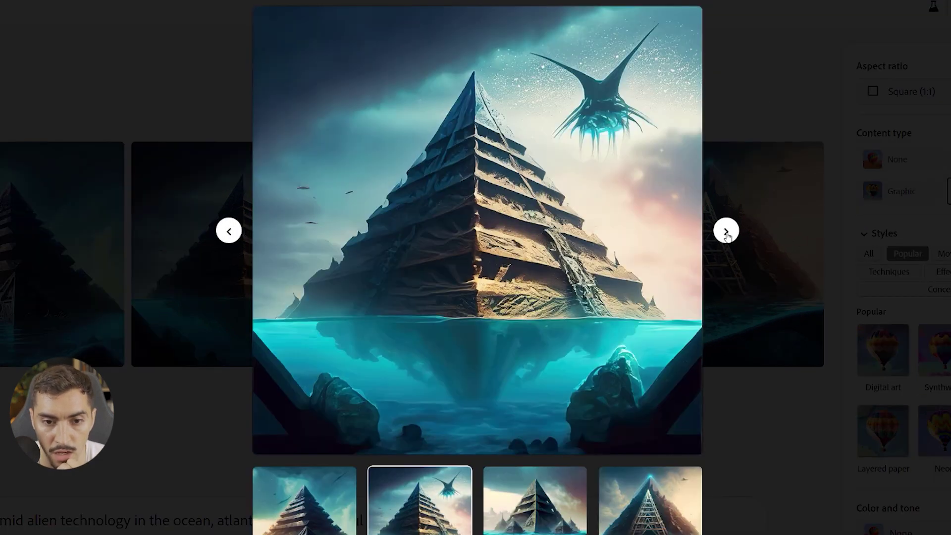
left_click(726, 231)
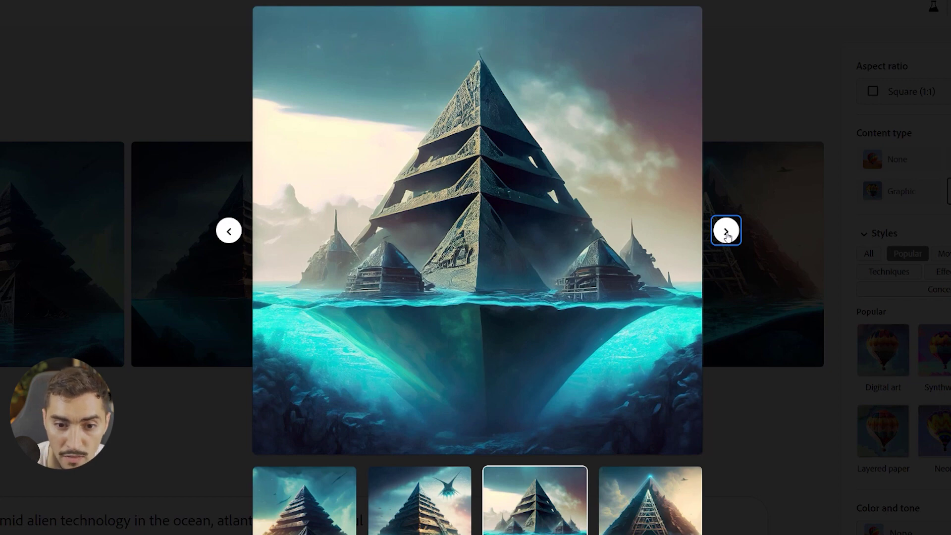
mouse_move(552, 259)
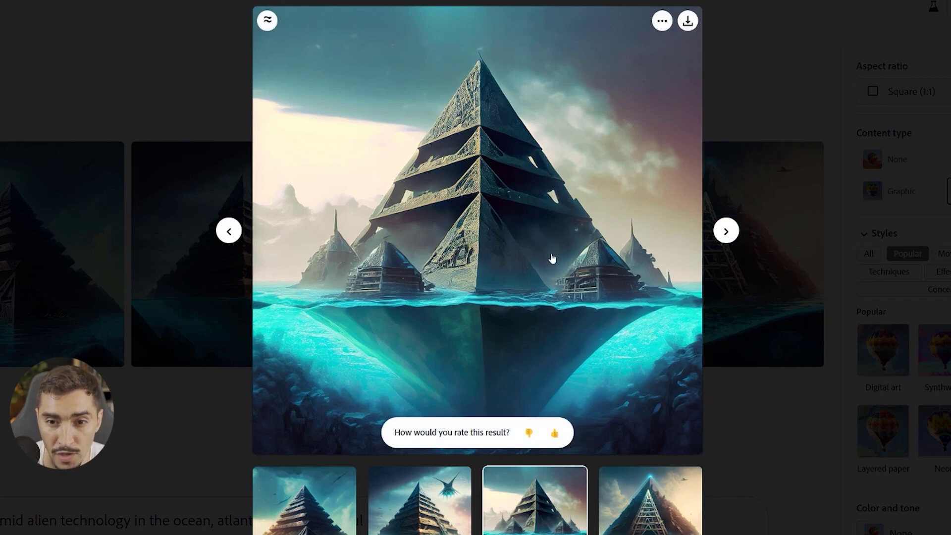
left_click(726, 232)
left_click(726, 231)
left_click(726, 232)
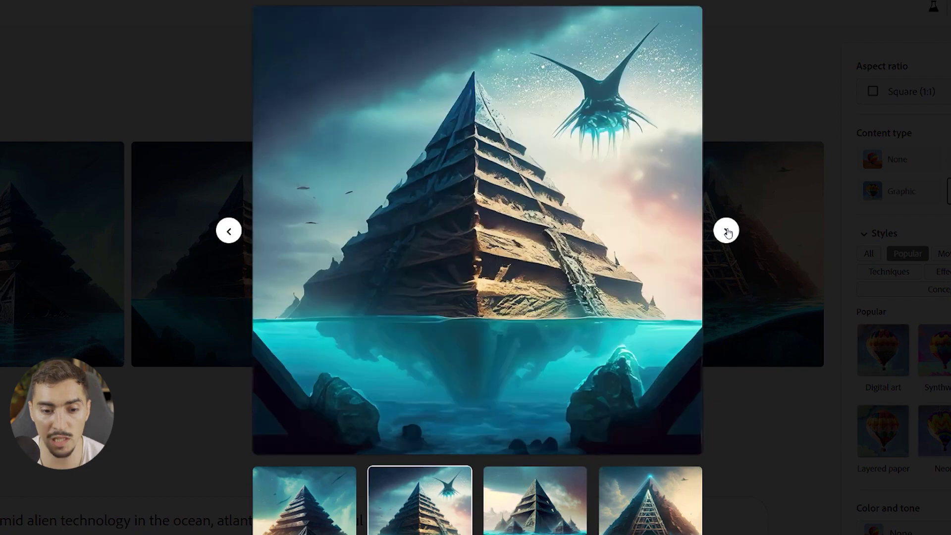
left_click(726, 231)
left_click(726, 231)
left_click(726, 231)
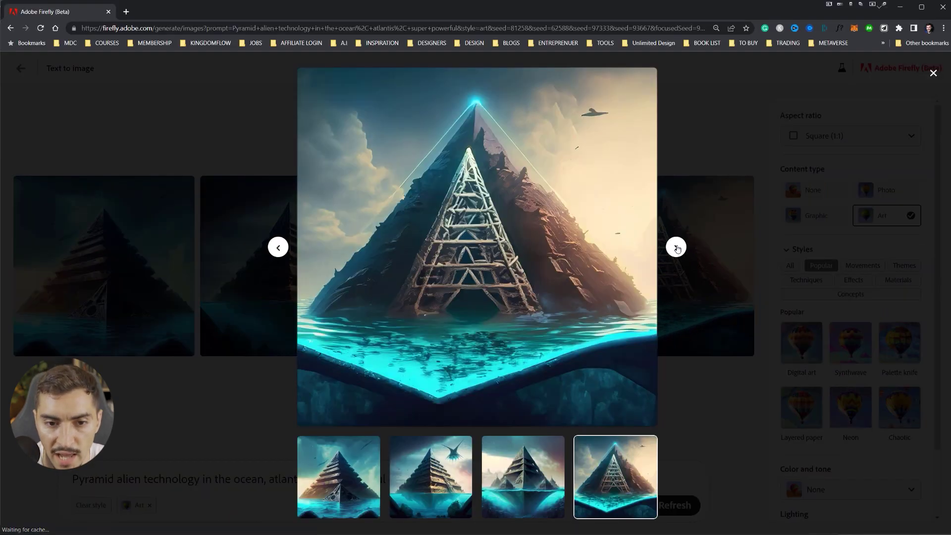
left_click(726, 231)
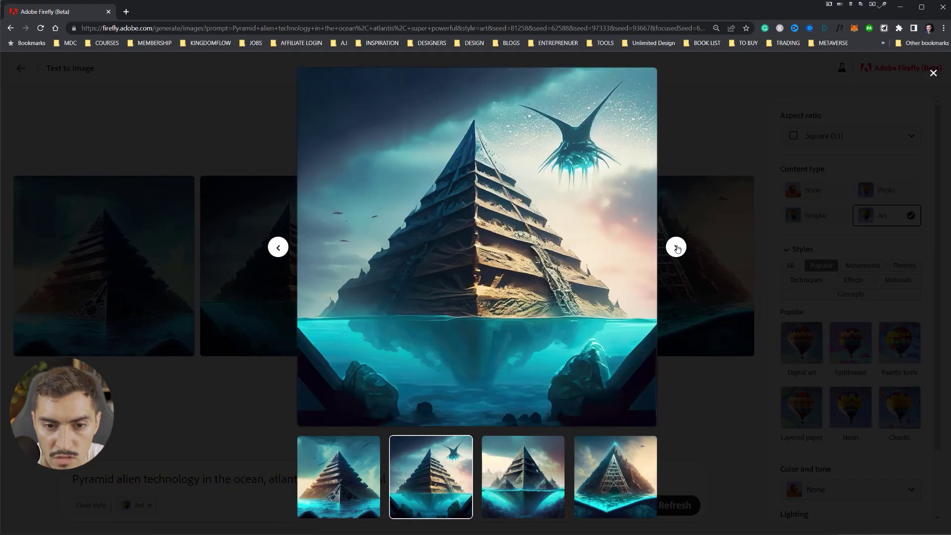
left_click(677, 248)
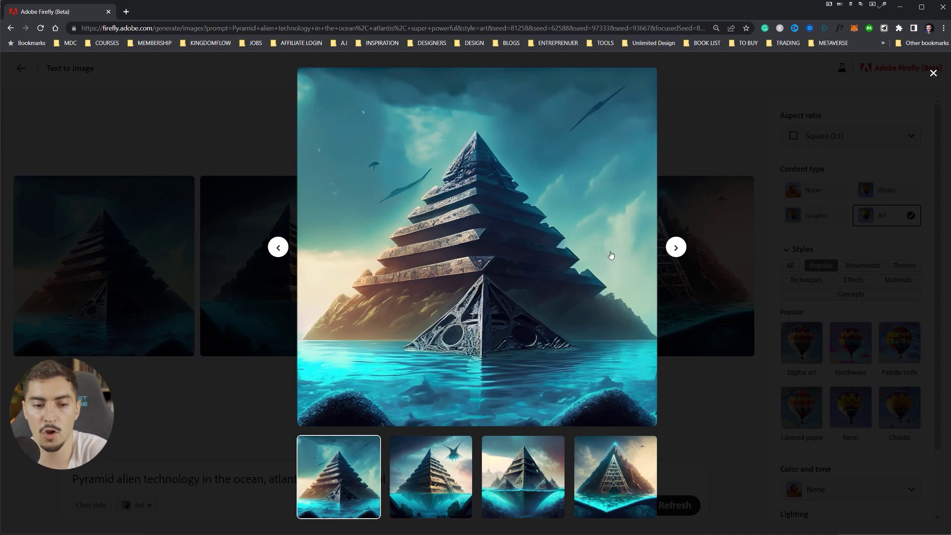
left_click(708, 135)
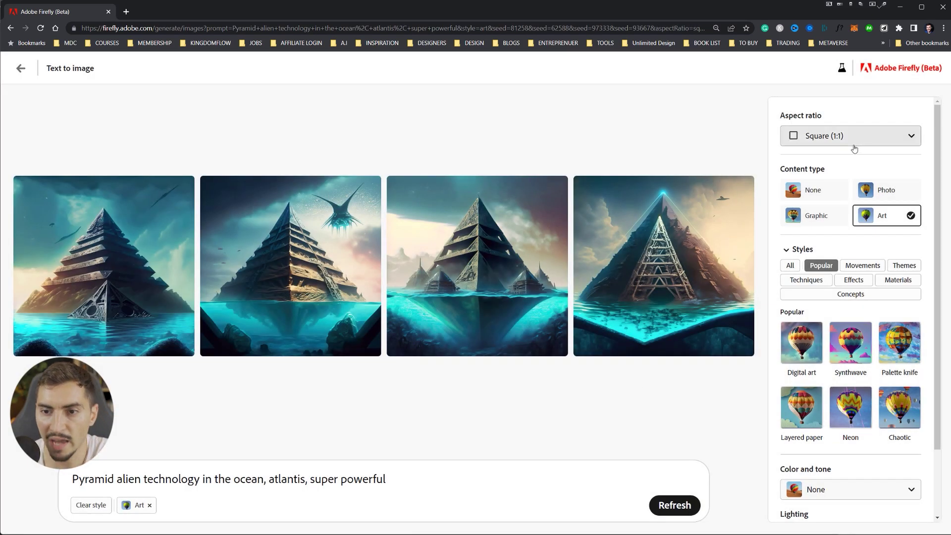
- Change the aspect ratio from square to Landscape (4:3) to regenerate the pyramid images
scroll(854, 148, "down", 2)
scroll(895, 176, "up", 2)
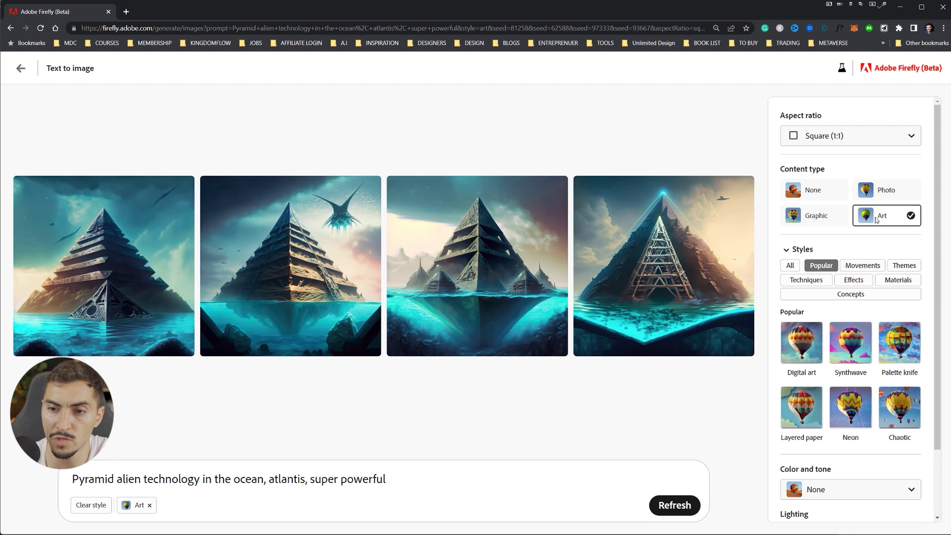
left_click(878, 144)
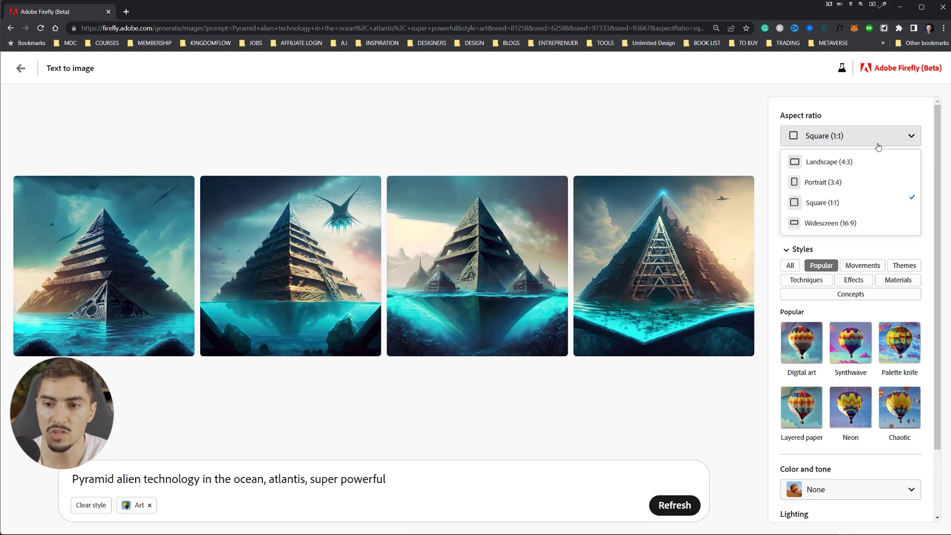
left_click(857, 163)
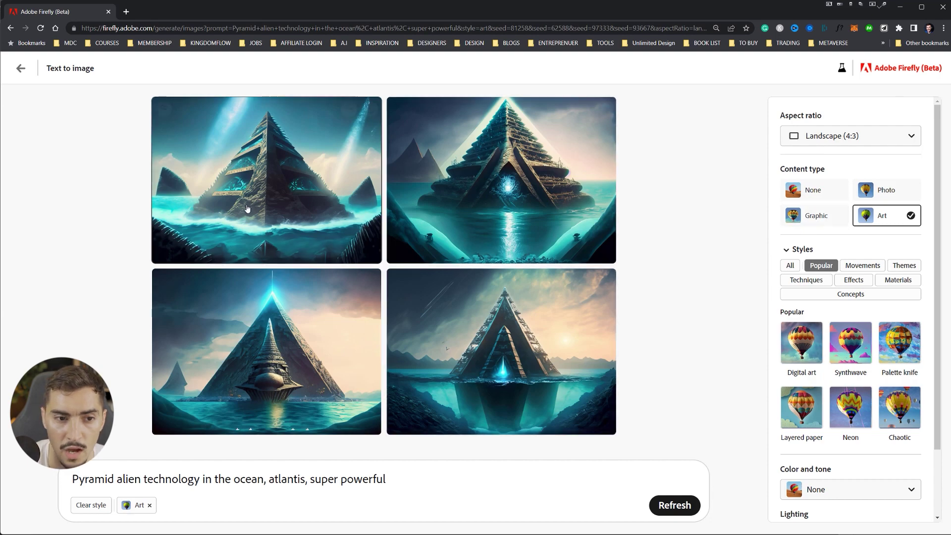
- Enlarge the first landscape pyramid image and step through to the fourth one
left_click(358, 218)
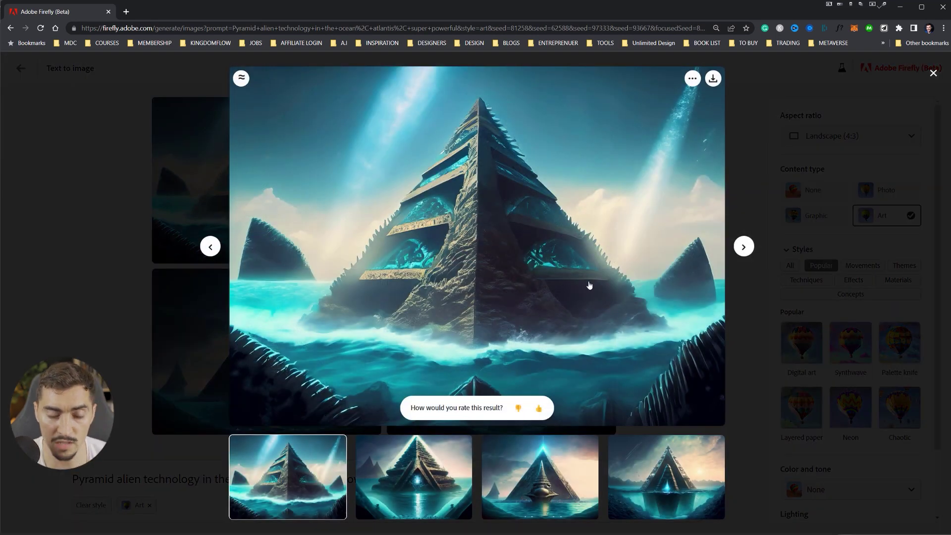
key("Right")
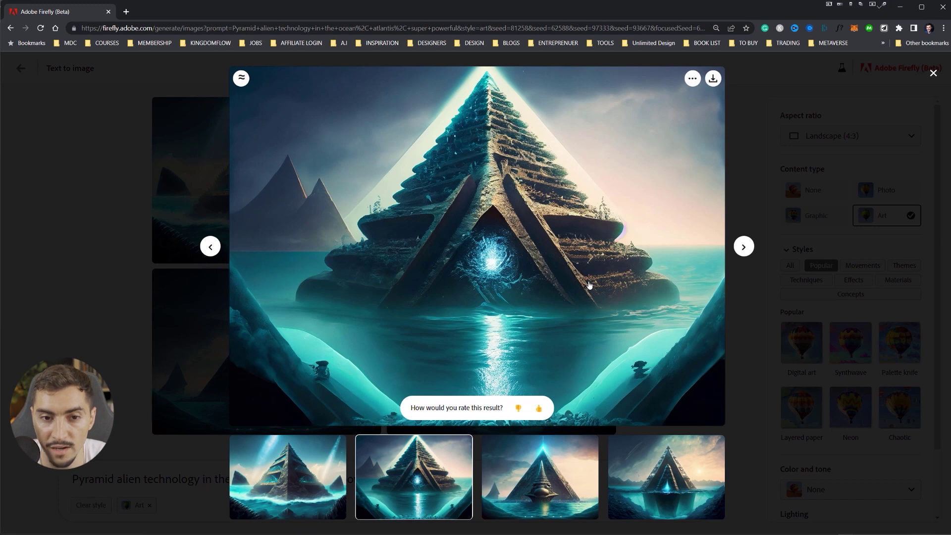
key("Right")
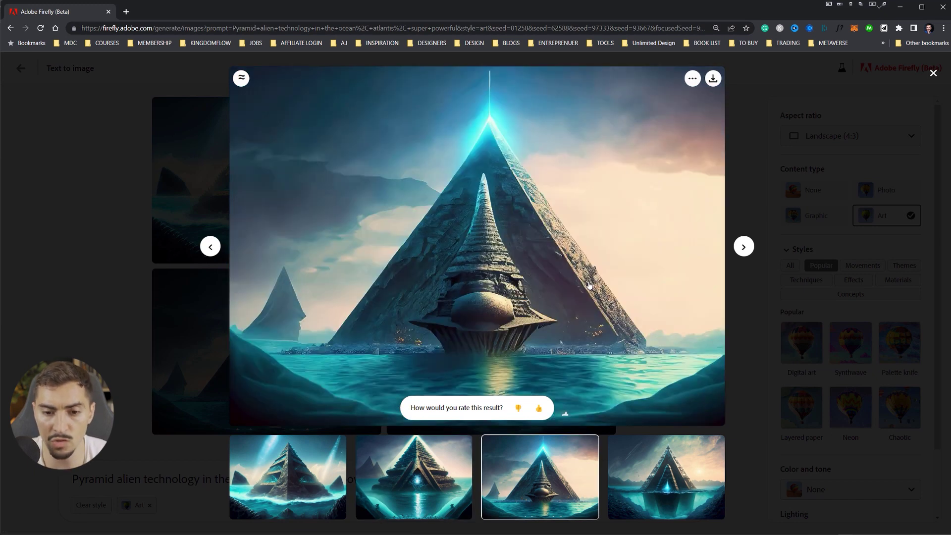
key("Right")
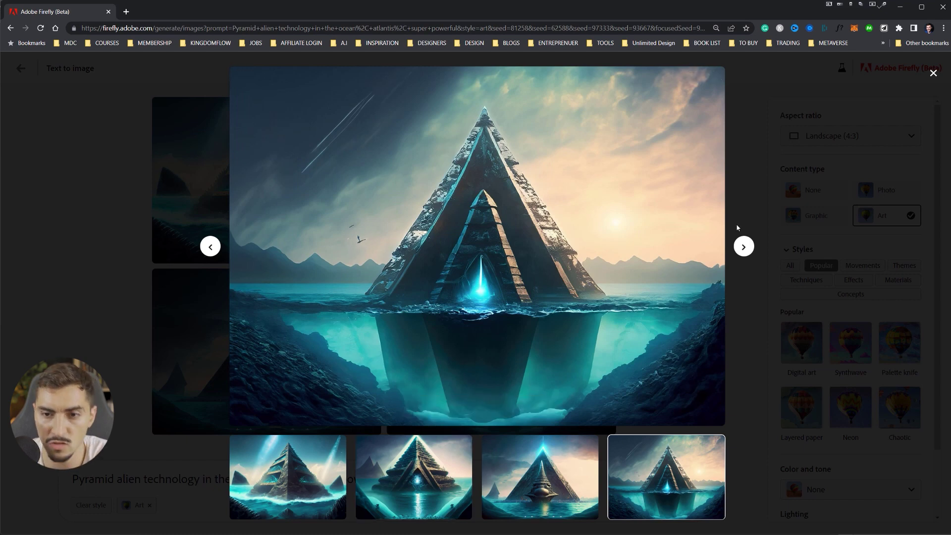
mouse_move(694, 119)
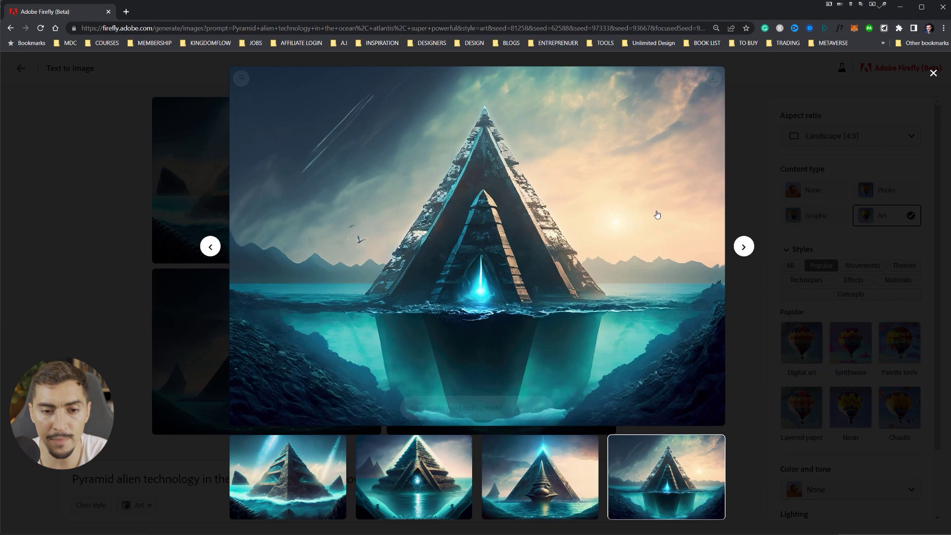
- Download the fourth landscape pyramid image and save it as a JPG
left_click(713, 80)
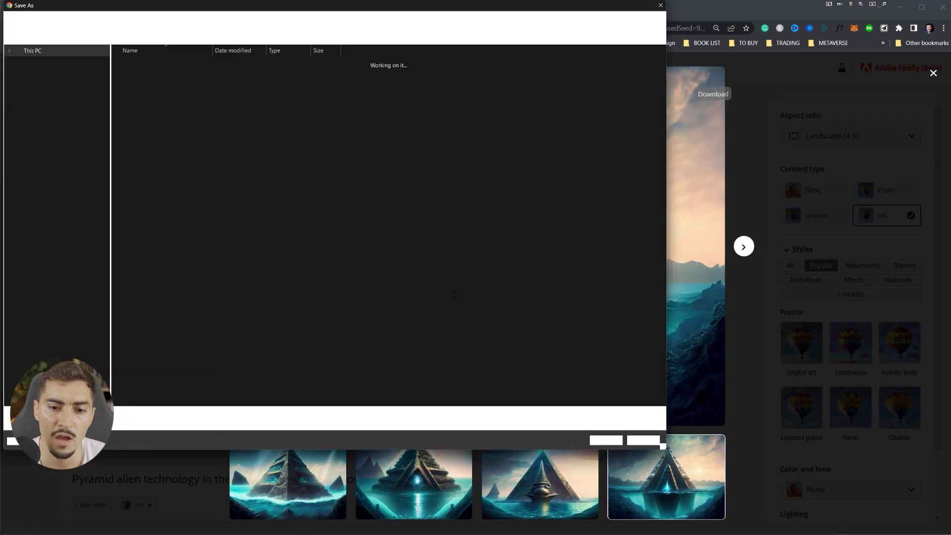
left_click(606, 440)
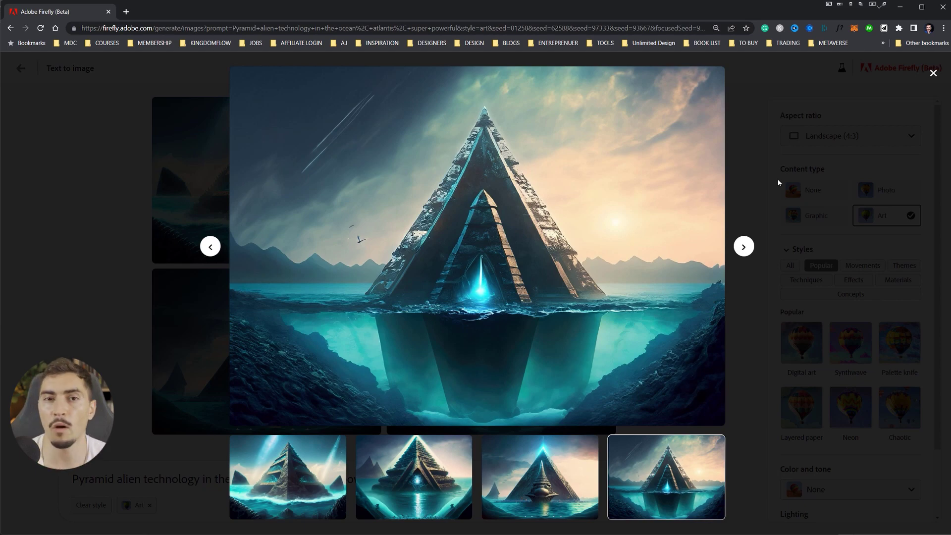
- Return to the results and add the Low poly style from Themes
left_click(741, 115)
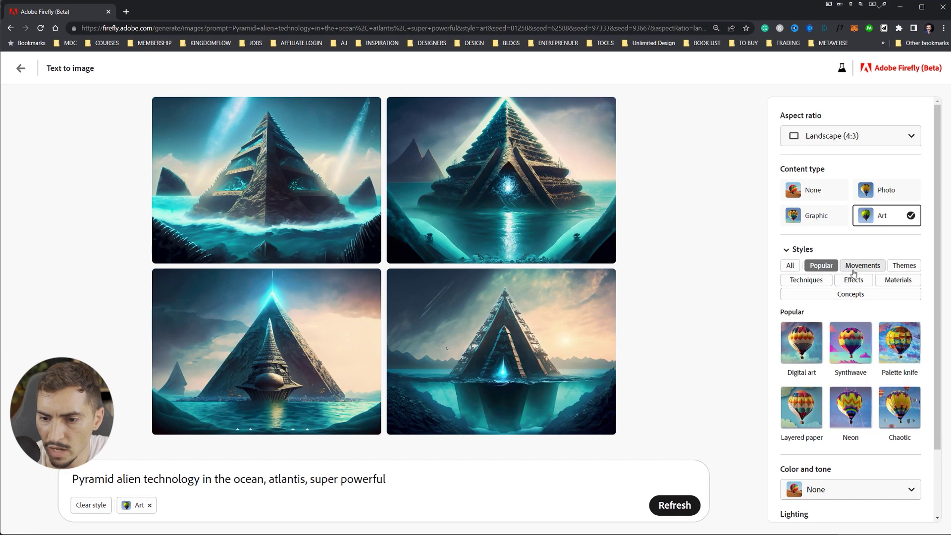
scroll(886, 317, "down", 1)
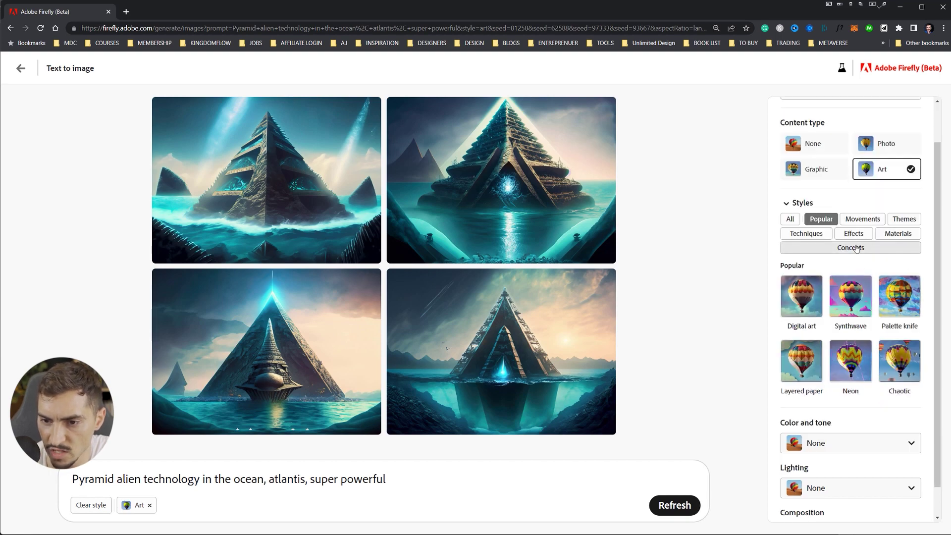
left_click(872, 247)
scroll(889, 325, "down", 1)
scroll(892, 326, "up", 1)
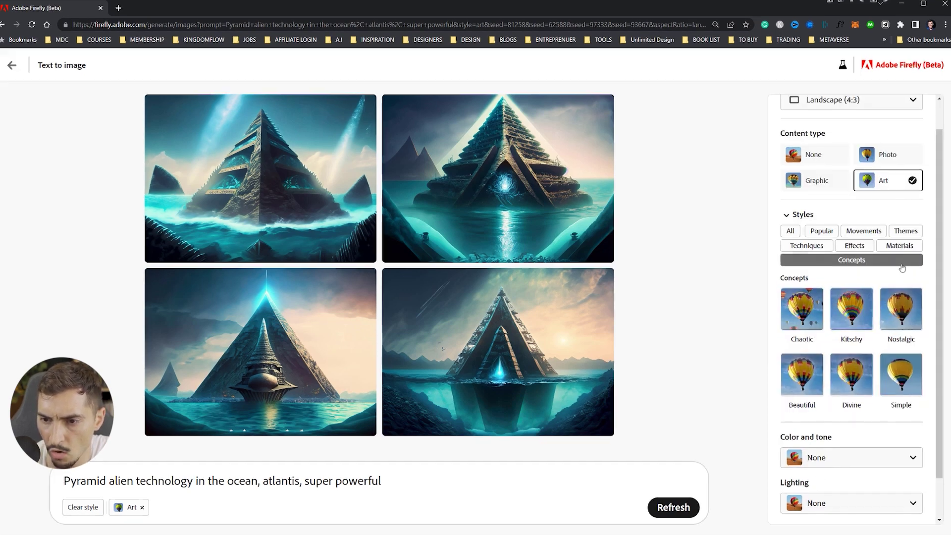
left_click(903, 229)
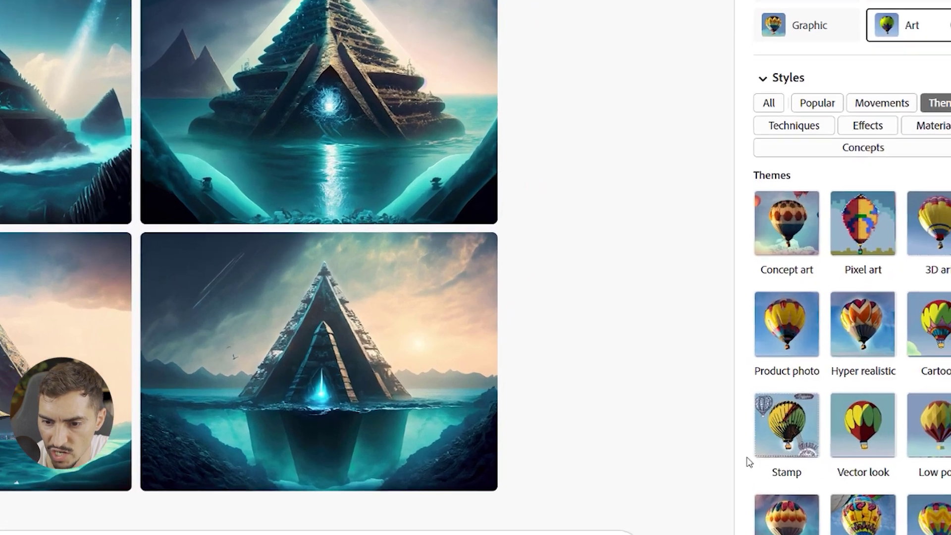
scroll(748, 461, "down", 3)
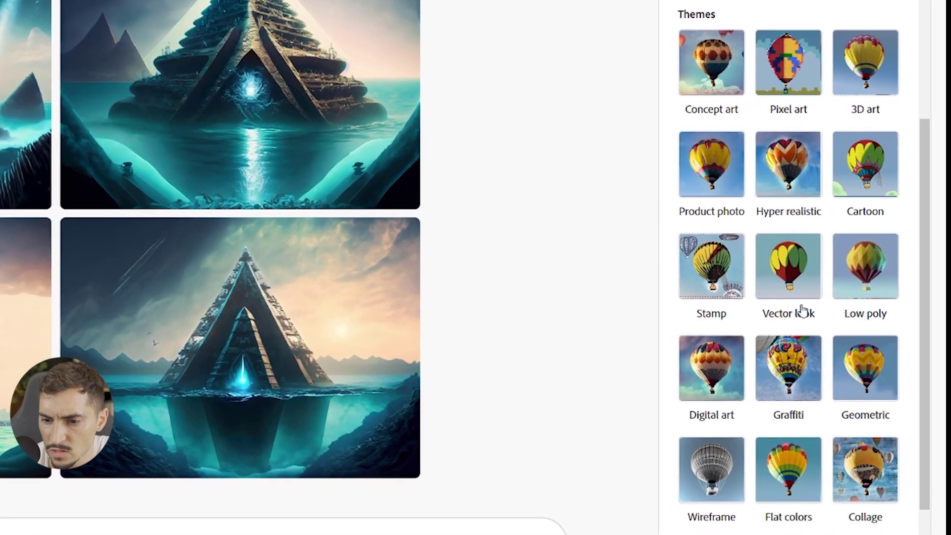
left_click(866, 271)
scroll(842, 208, "up", 2)
- Add the Neon style from the Popular group
left_click(792, 41)
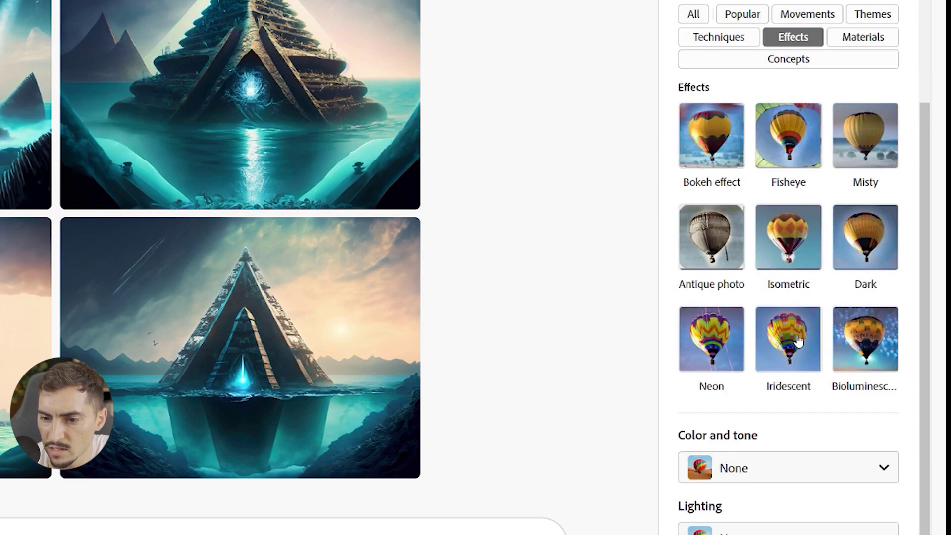
left_click(738, 18)
scroll(735, 20, "up", 1)
scroll(735, 20, "up", 2)
scroll(792, 198, "down", 2)
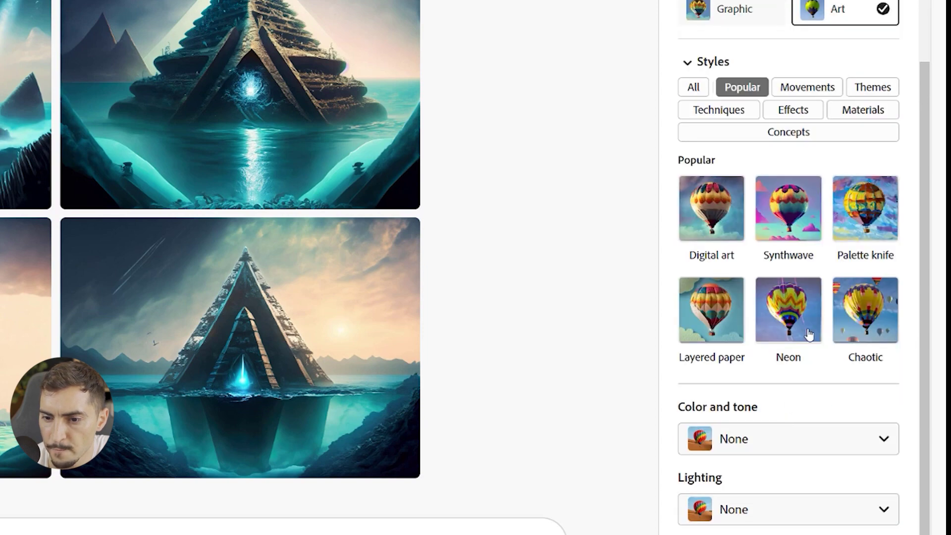
left_click(788, 319)
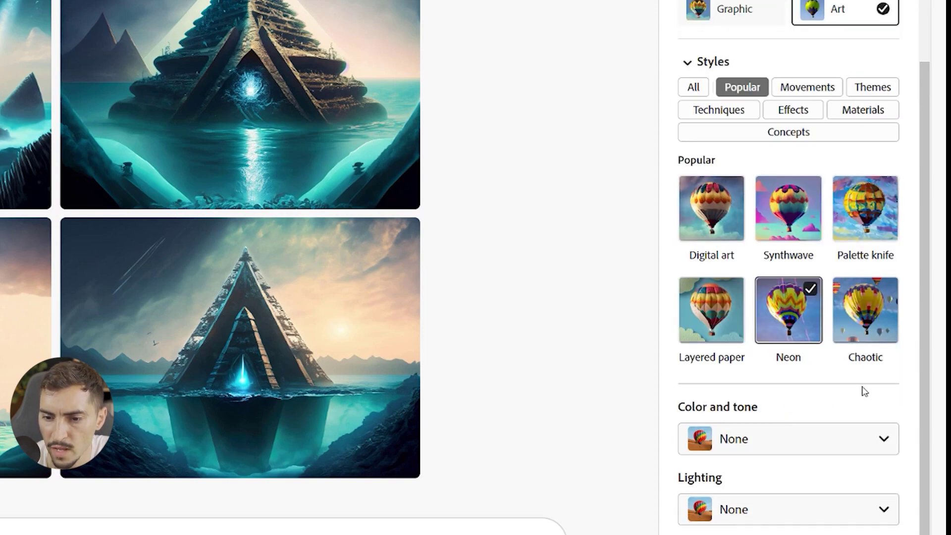
- Set colour and tone to Vibrant color, lighting to Dramatic lighting, composition left at None
left_click(785, 438)
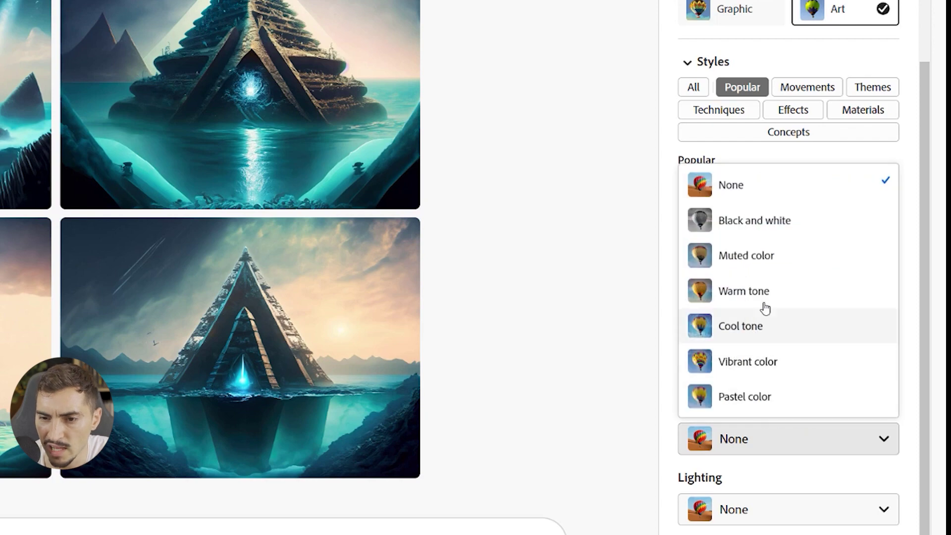
left_click(748, 362)
left_click(753, 506)
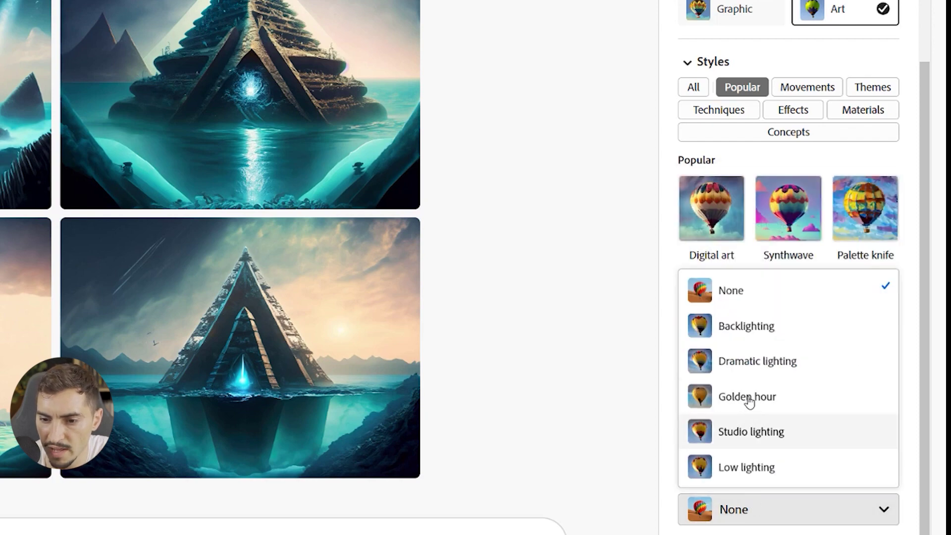
left_click(748, 361)
left_click(790, 531)
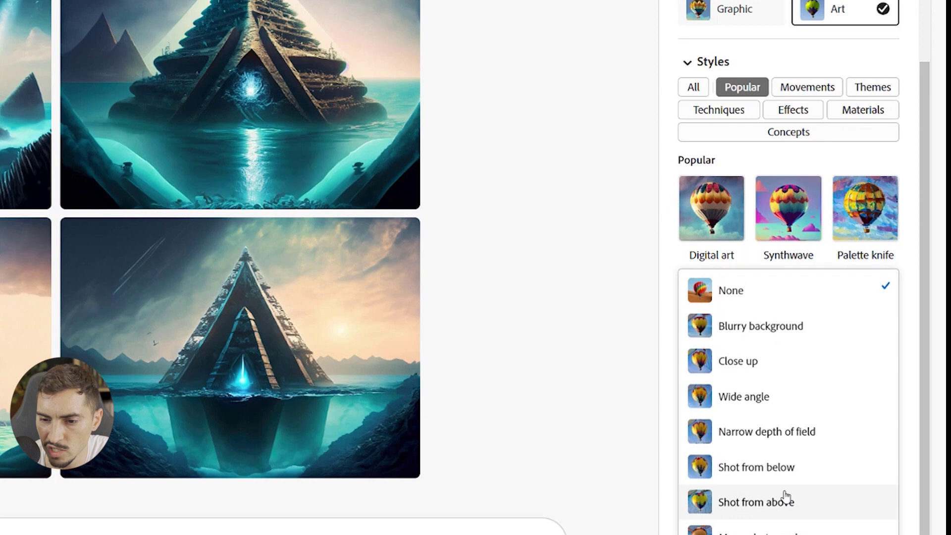
left_click(775, 327)
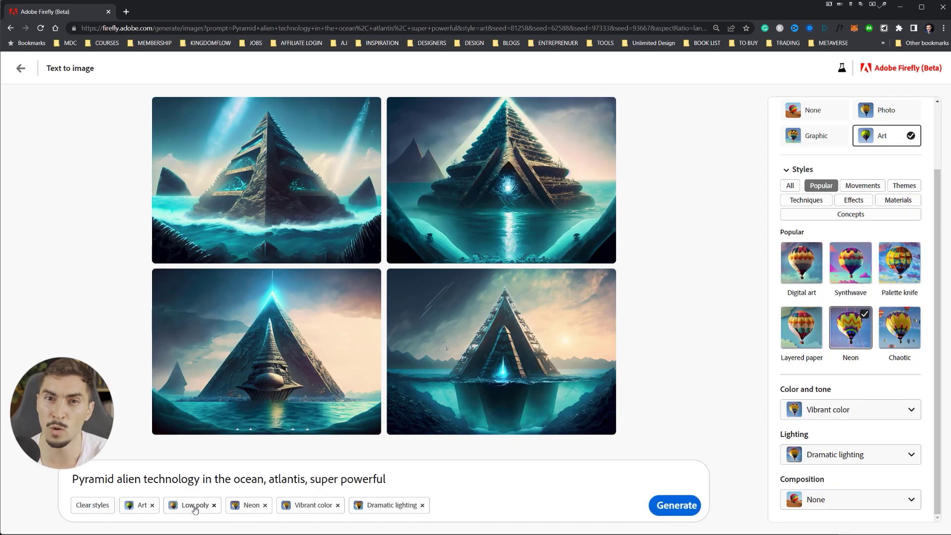
- Regenerate the neon low-poly pyramid images and browse all four enlarged
left_click(675, 505)
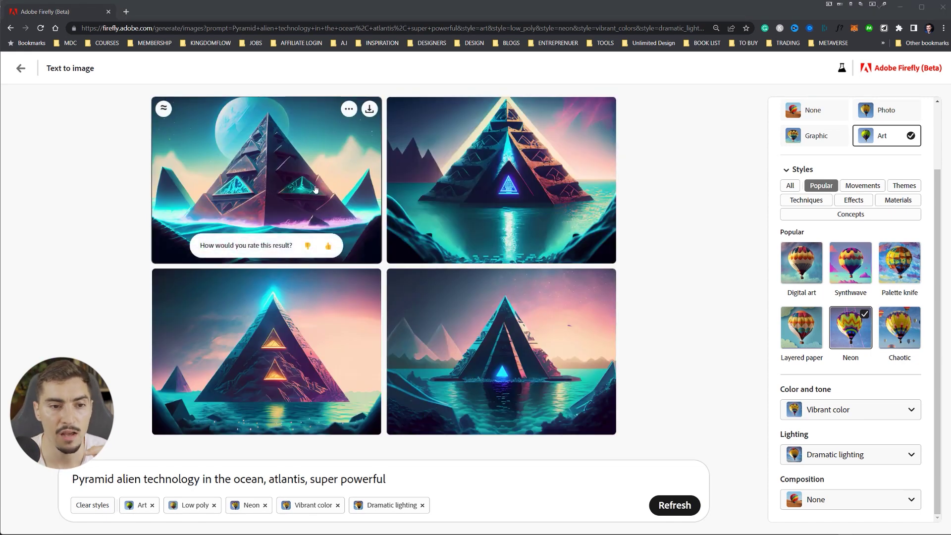
left_click(315, 188)
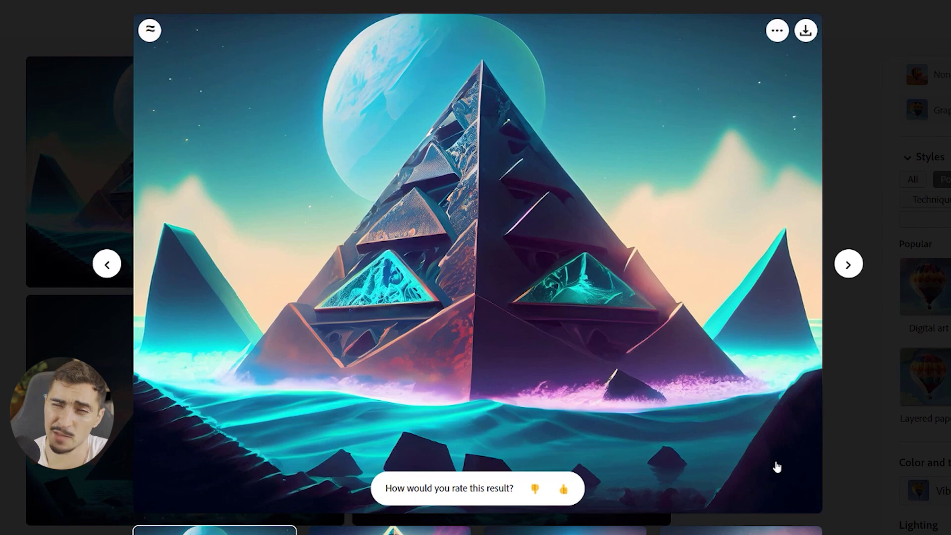
key("Right")
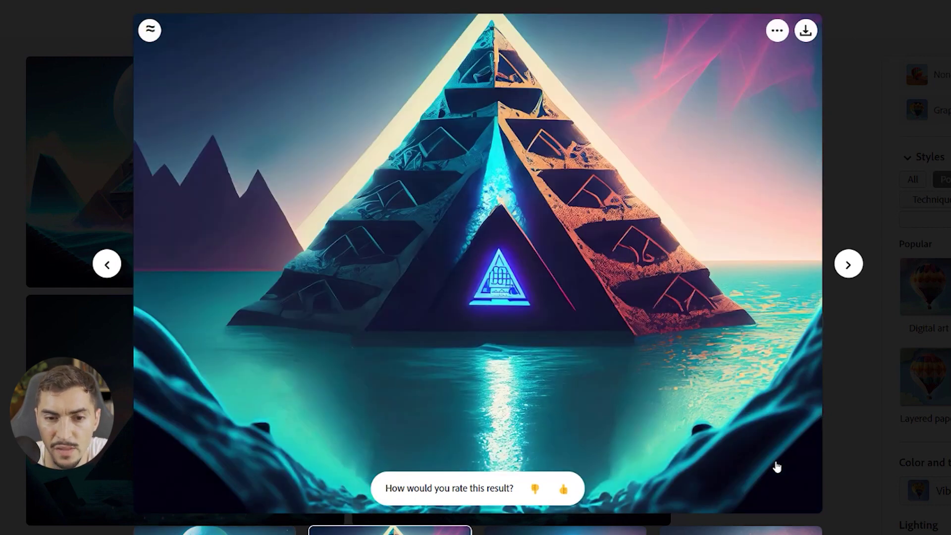
key("Right")
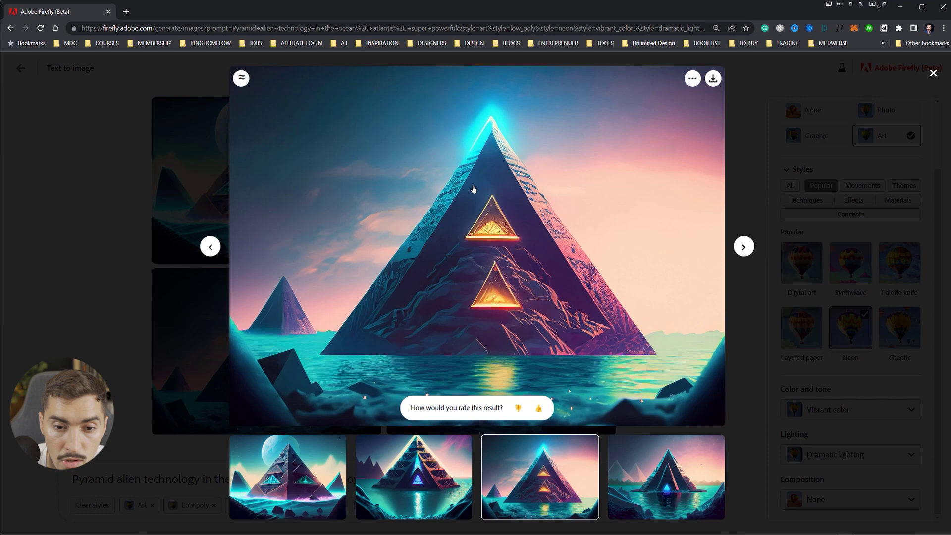
key("Right")
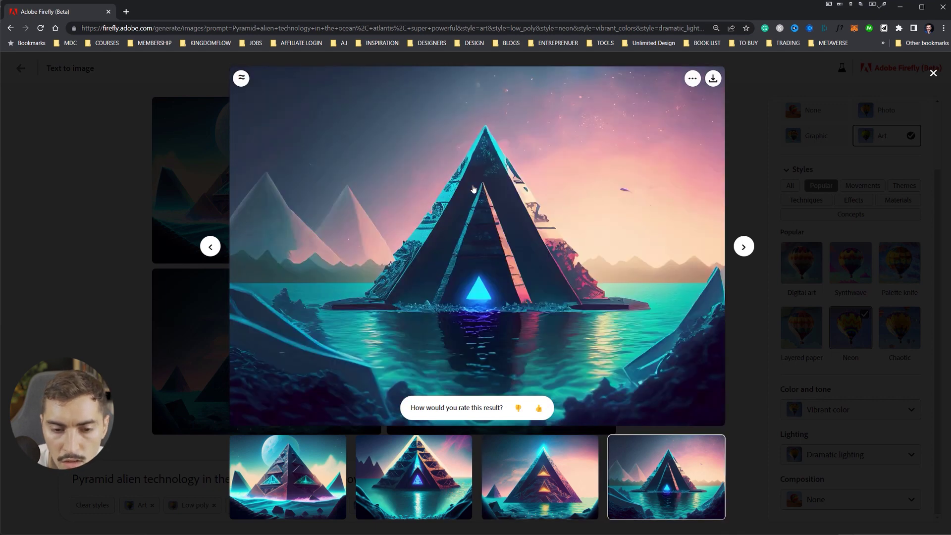
key("Right")
key("Right")
key("Right")
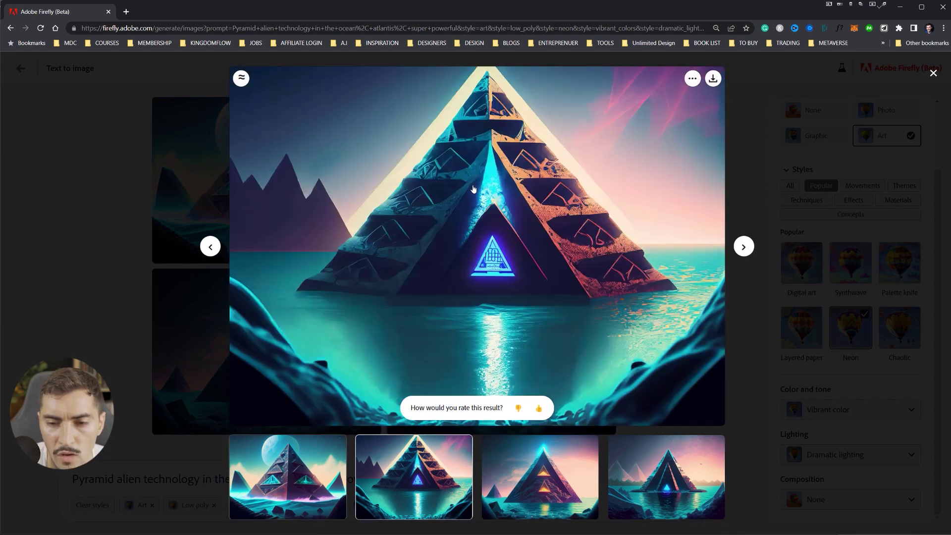
left_click(743, 193)
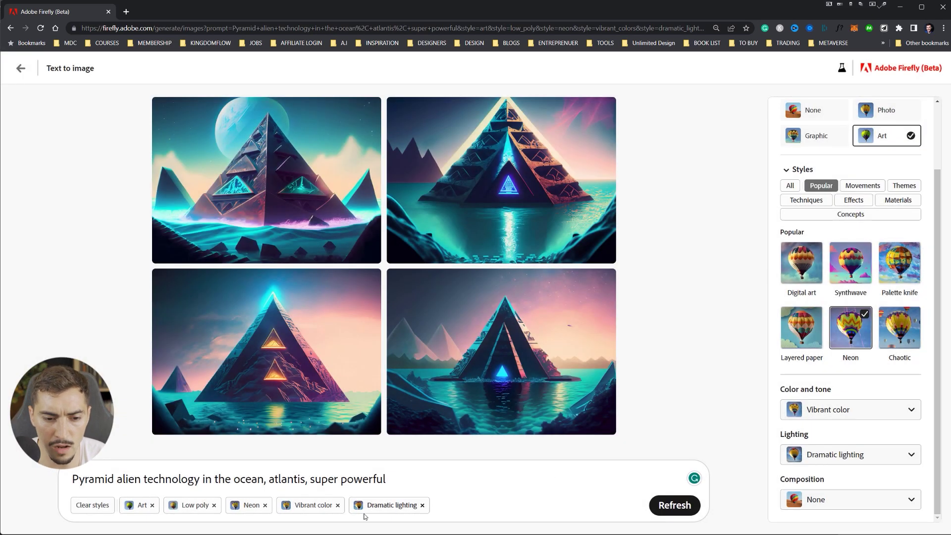
- Remove the Low poly and Neon styles and clear all remaining styles
left_click(265, 505)
left_click(214, 505)
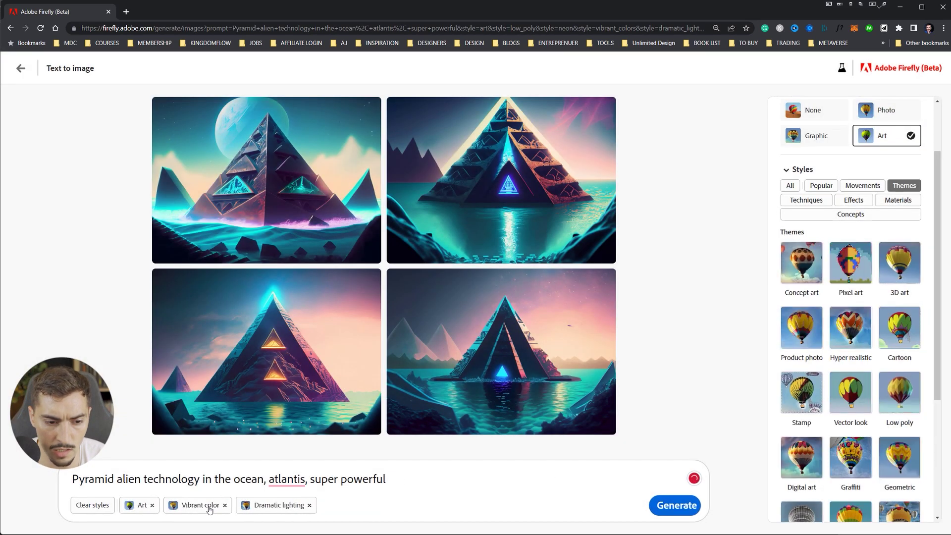
left_click(92, 505)
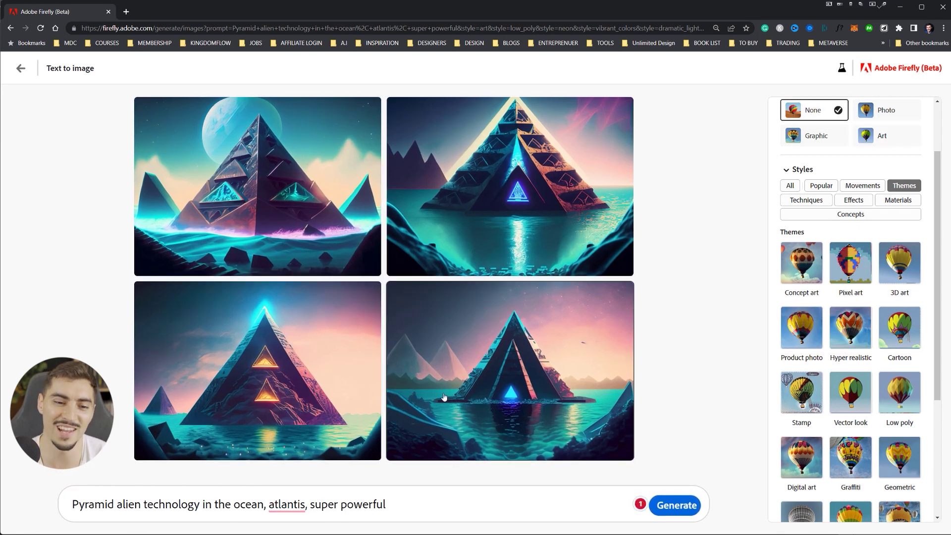
- Replace the prompt with 'Dog flying in the sky with a cape'
key("ctrl+a")
key("Right")
key("ctrl+a")
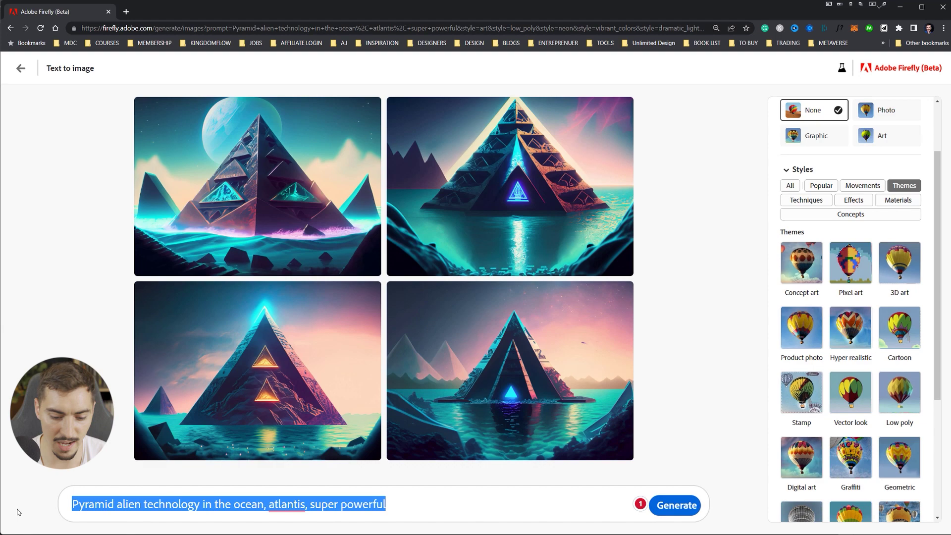
type("Dog flato")
key("BackSpace")
key("BackSpace")
key("BackSpace")
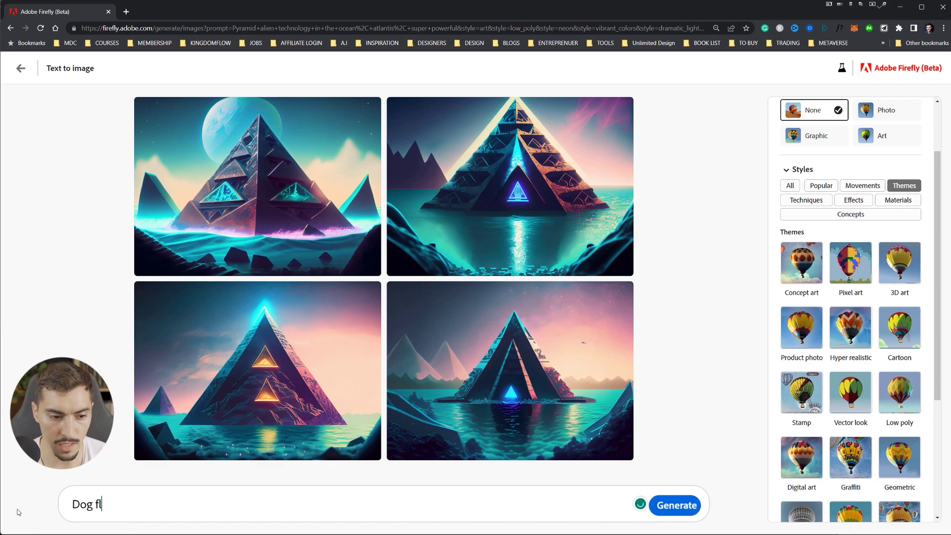
type("lying t")
key("BackSpace")
type("in the sky with a cape")
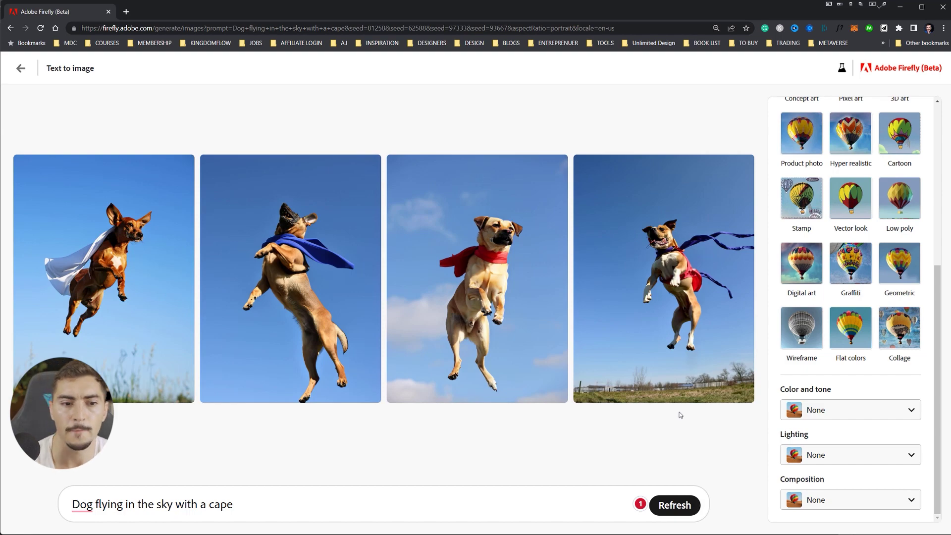
- Enlarge the first caped dog image and step through to the third
left_click(150, 267)
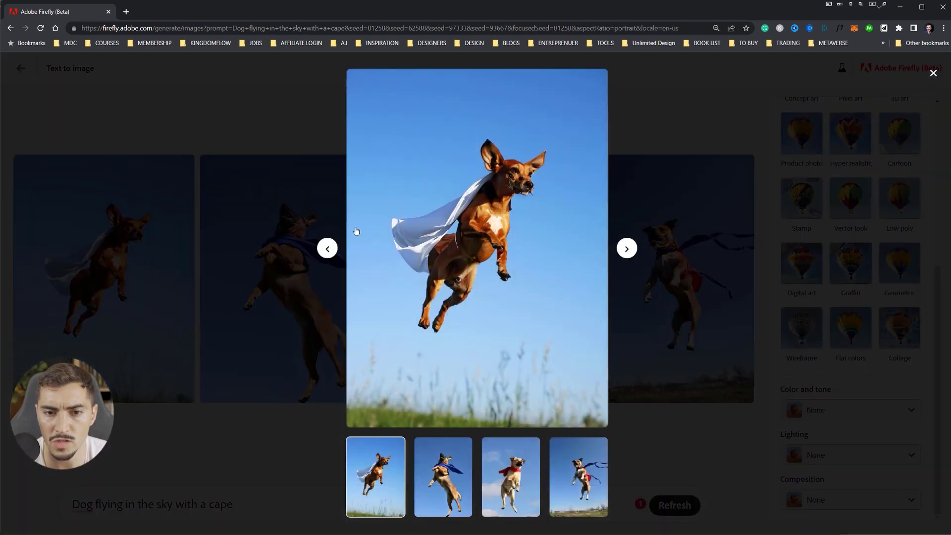
mouse_move(473, 185)
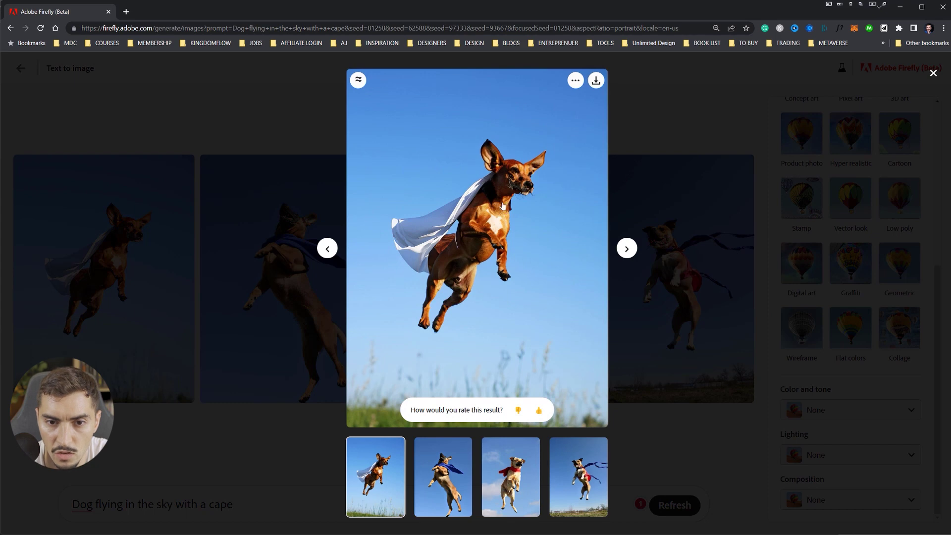
left_click(626, 249)
left_click(627, 249)
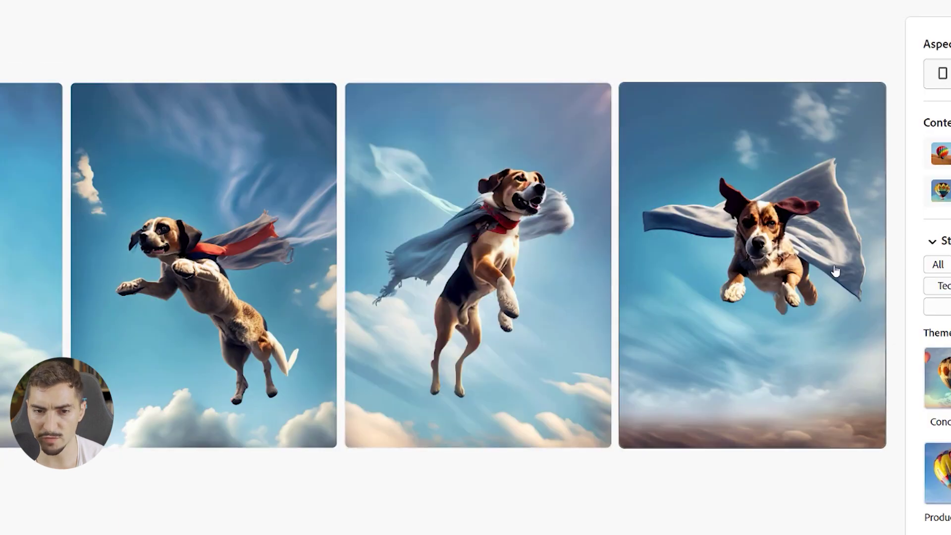
- Browse the dog images enlarged, giving the first one a thumbs-up rating
left_click(824, 270)
key("Left")
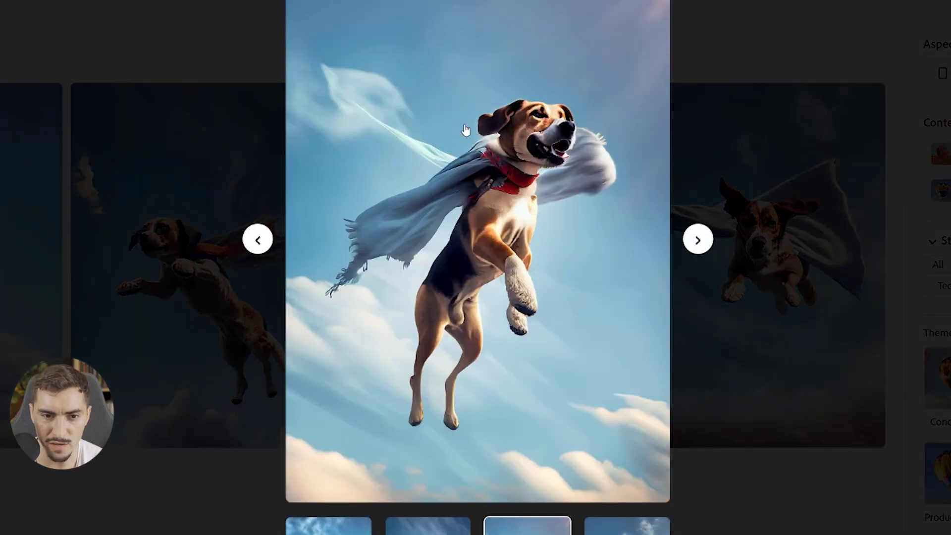
mouse_move(403, 227)
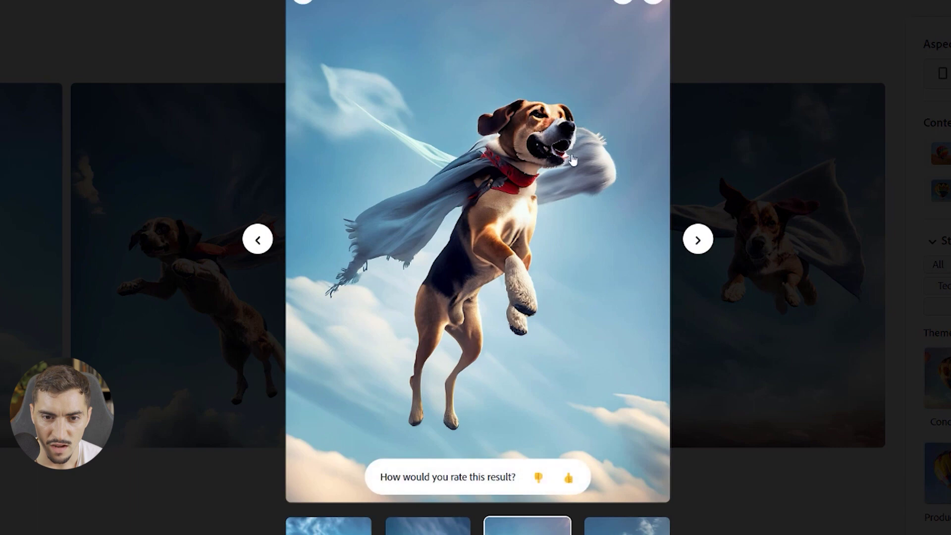
key("Left")
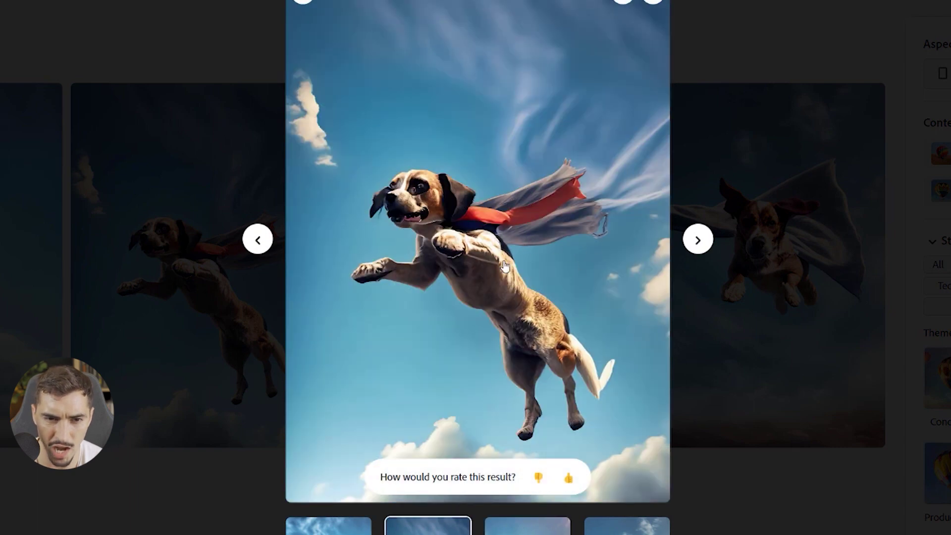
key("Left")
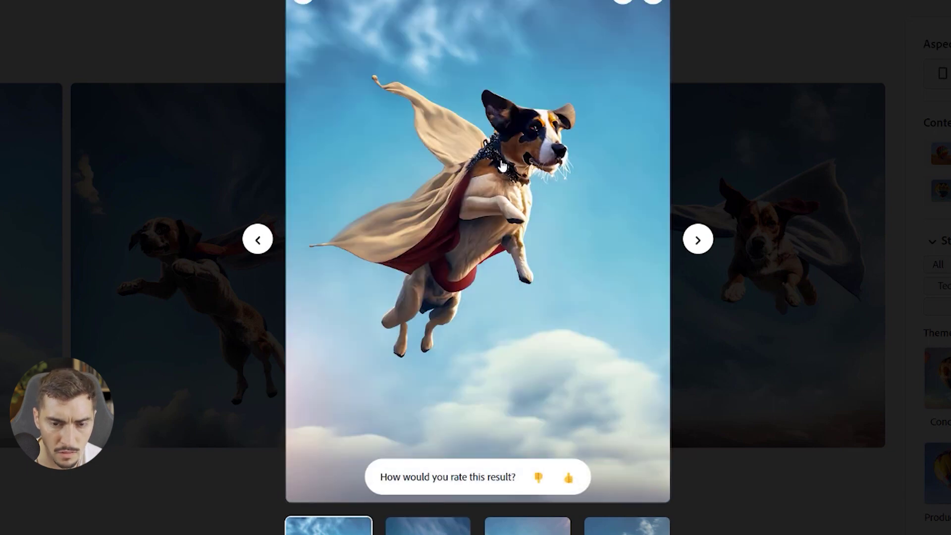
left_click(568, 476)
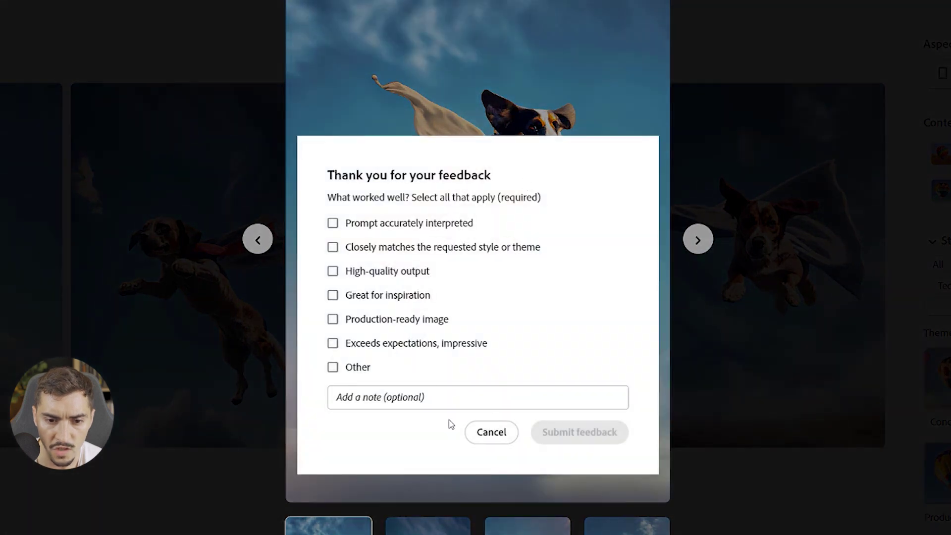
left_click(477, 432)
key("Right")
key("Right")
key("Right")
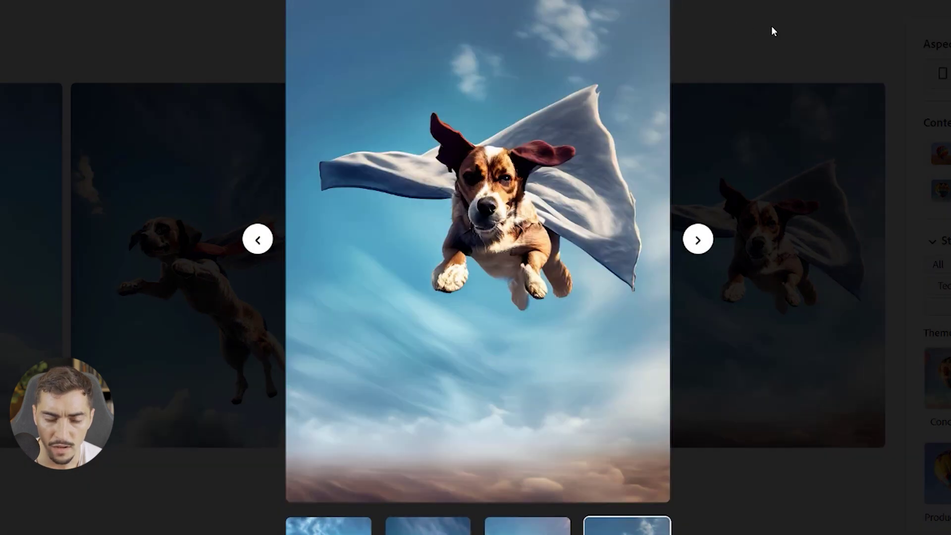
key("Escape")
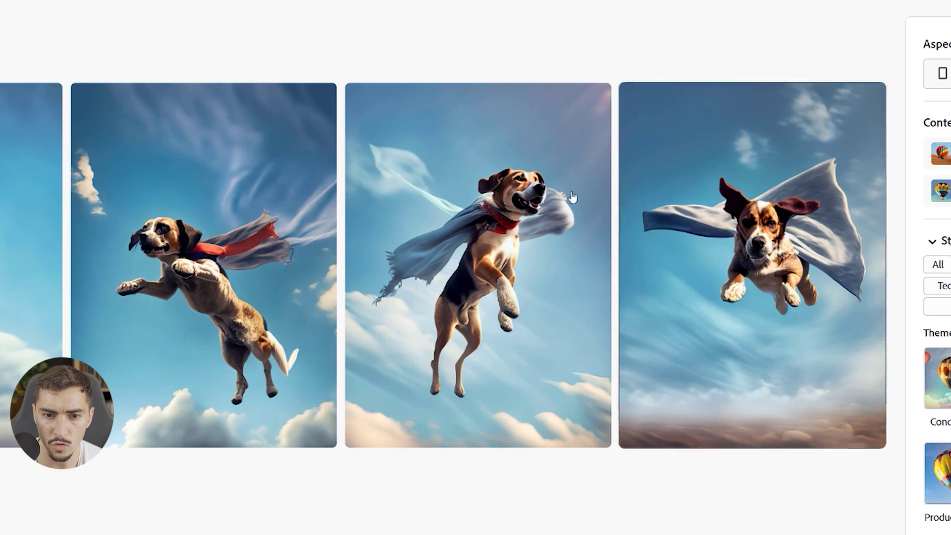
- Download and save the beagle image with the pale blue scarf cape
left_click(550, 301)
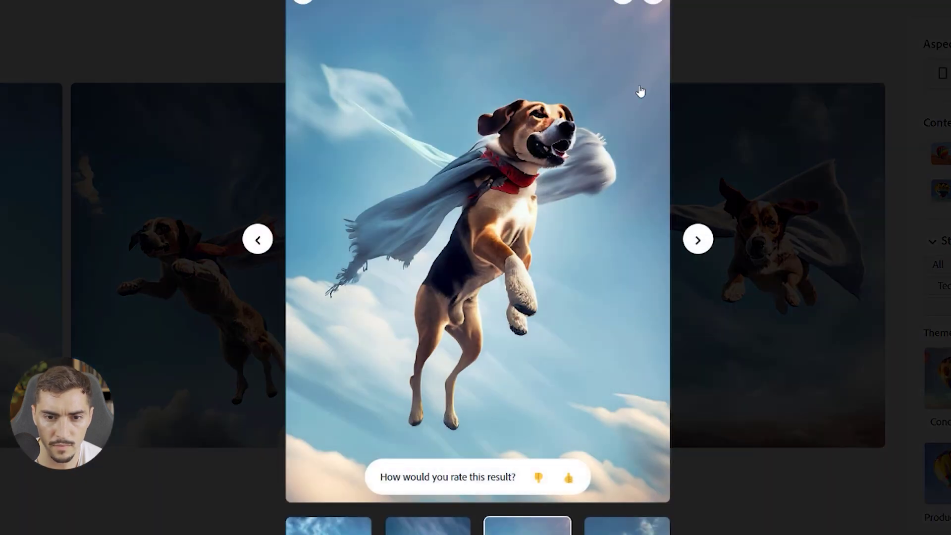
left_click(651, 4)
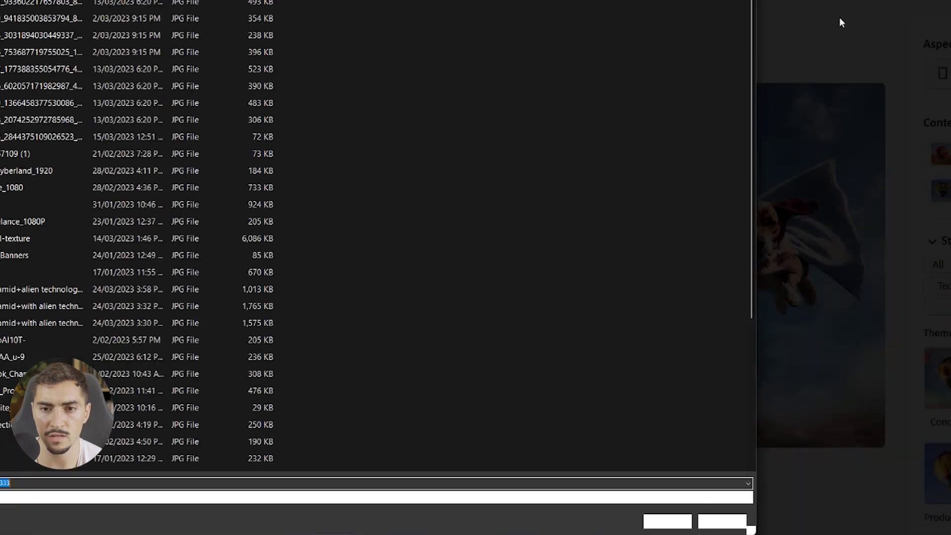
left_click(668, 520)
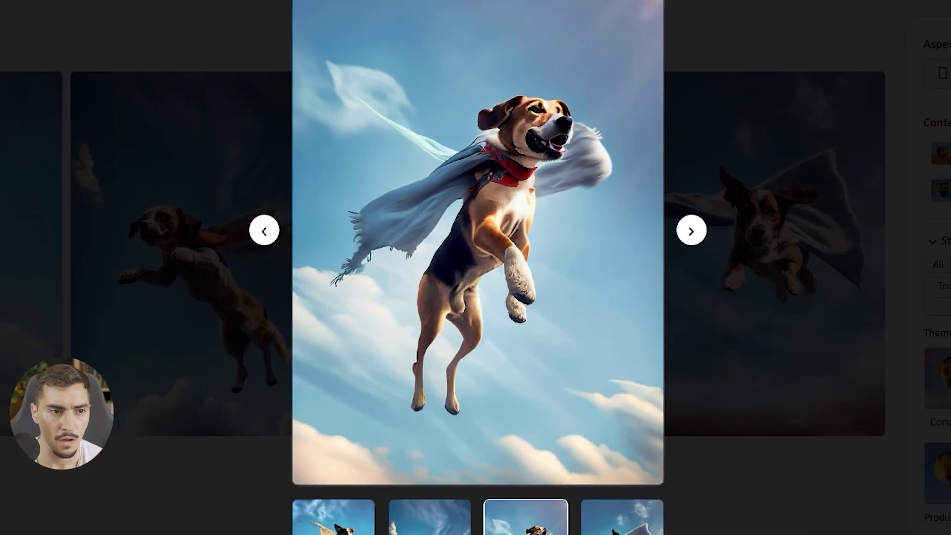
- Close the enlarged dog image and open the Text effects generator
key("Escape")
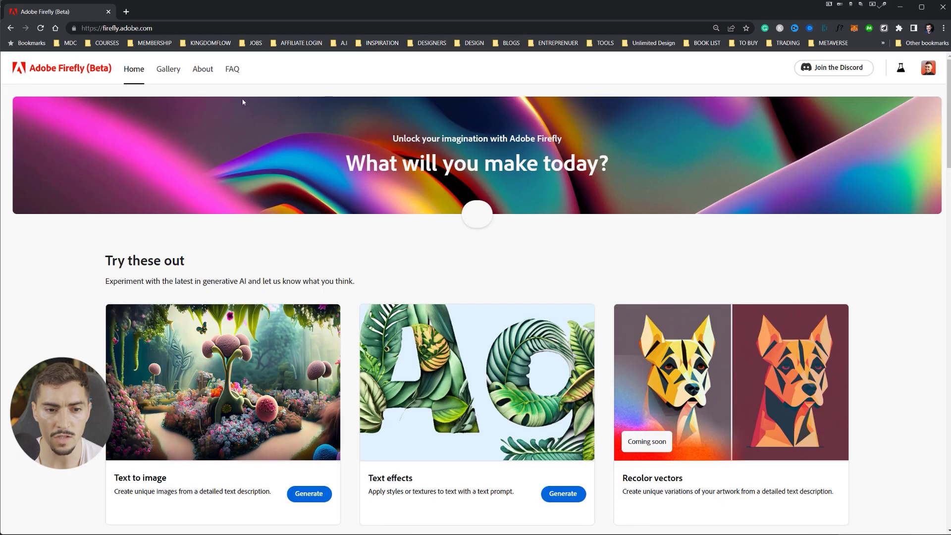
scroll(243, 102, "down", 4)
scroll(524, 401, "up", 1)
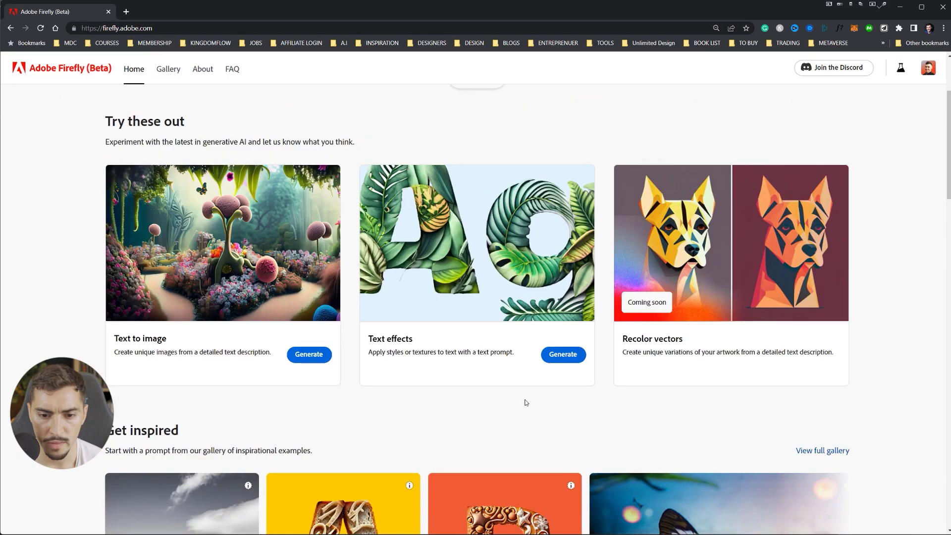
left_click(563, 354)
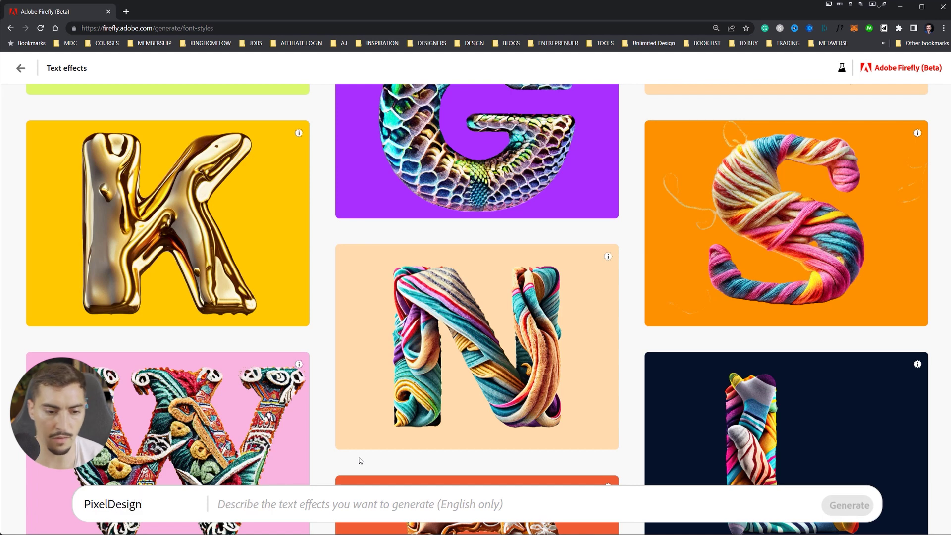
- Generate the PixelDesign text effect with the prompt 'Steampunk, metallic, chrome'
left_click(351, 498)
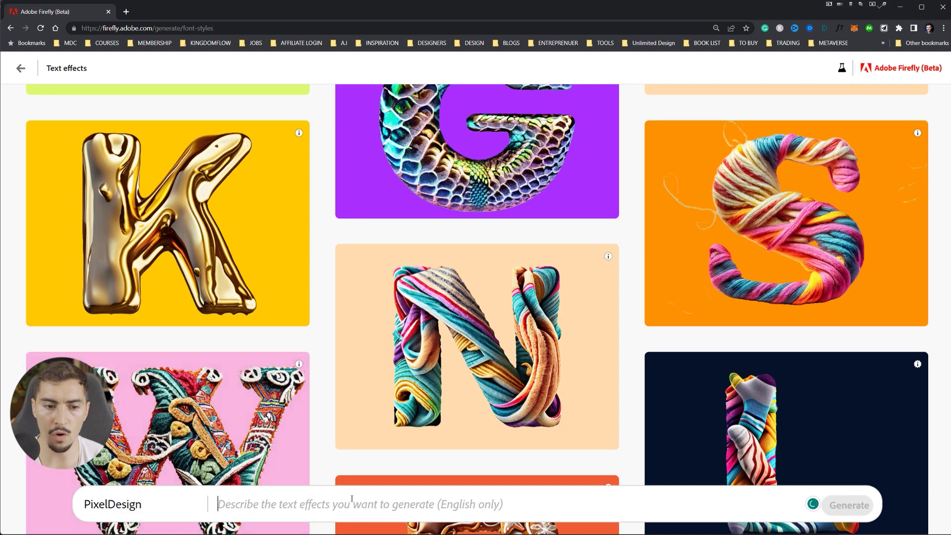
type("STEAM")
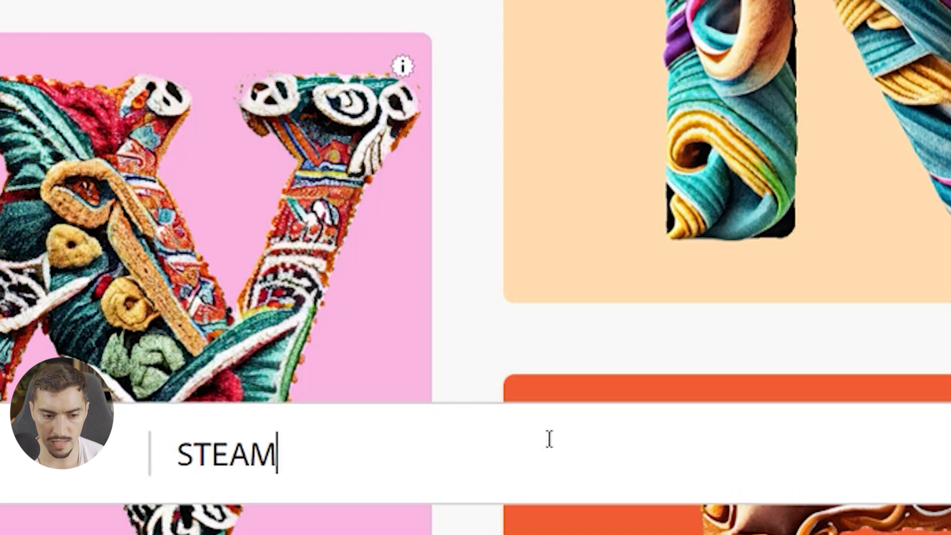
key("BackSpace")
type("teampunk, metall")
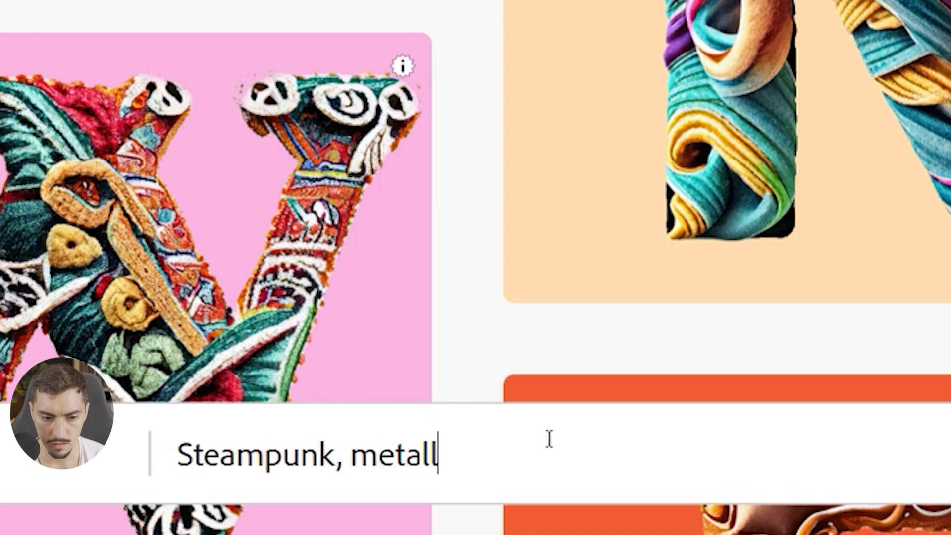
type("ic, chr")
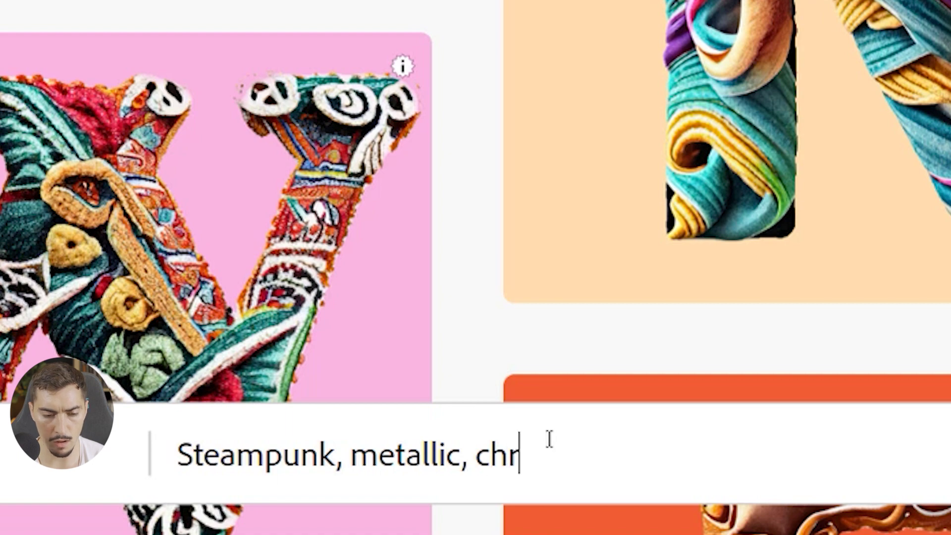
type("ome")
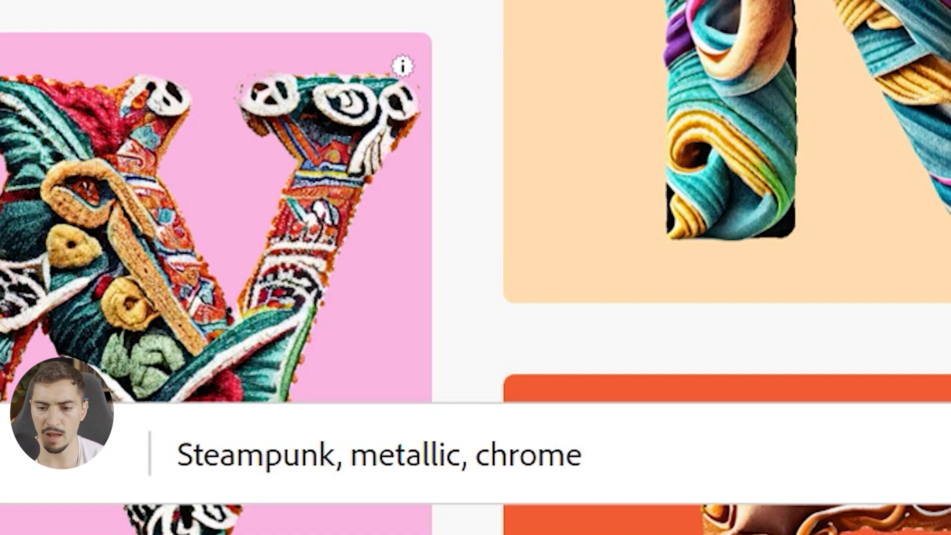
key("Return")
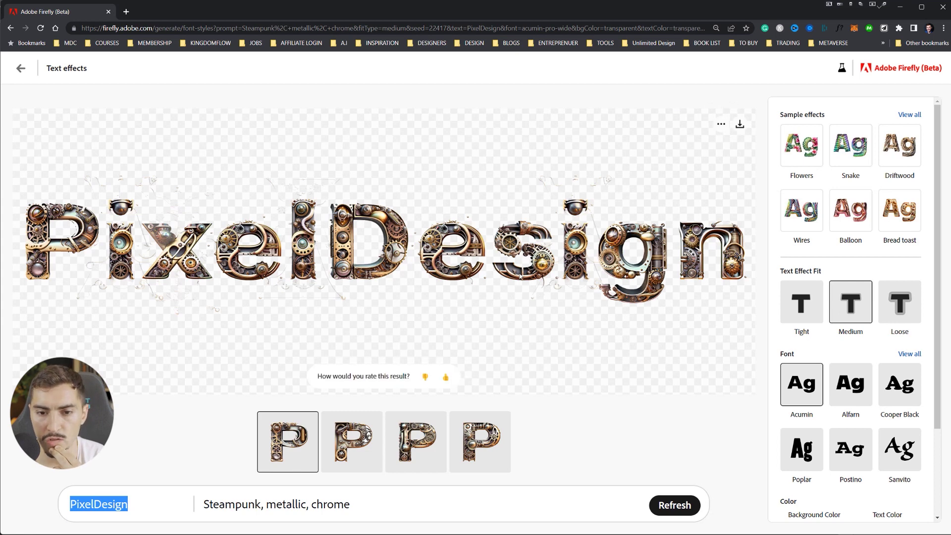
- Make the PixelDesign effect hug the letters tightly and switch the font to Poplar
left_click(528, 236)
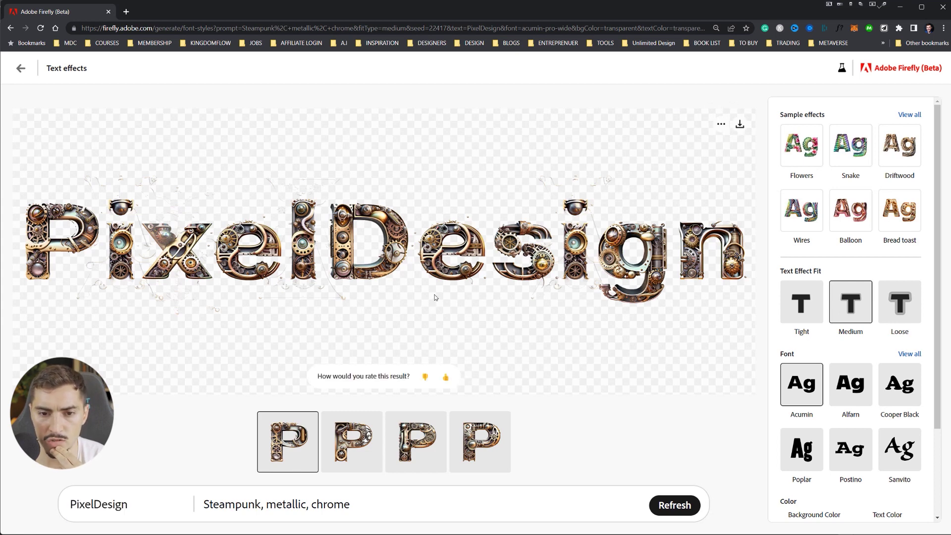
scroll(874, 227, "down", 2)
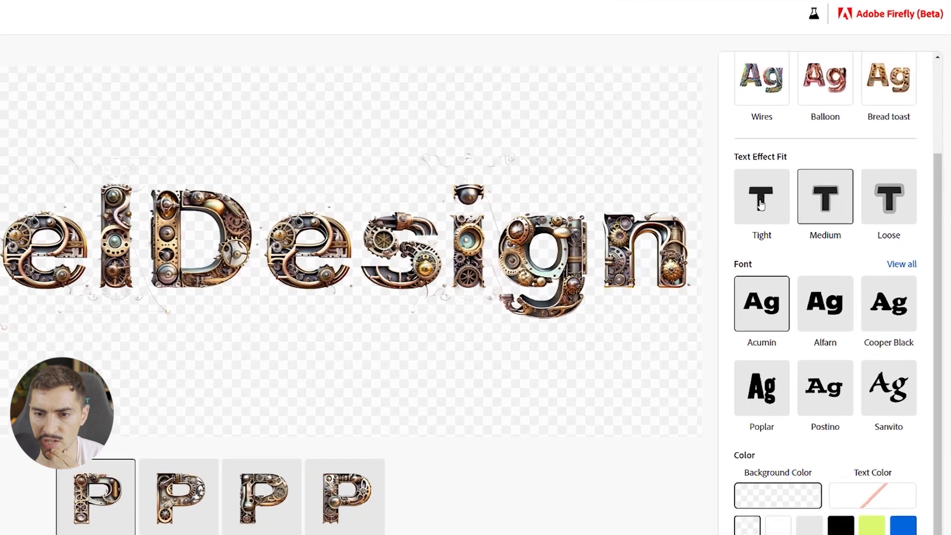
left_click(801, 210)
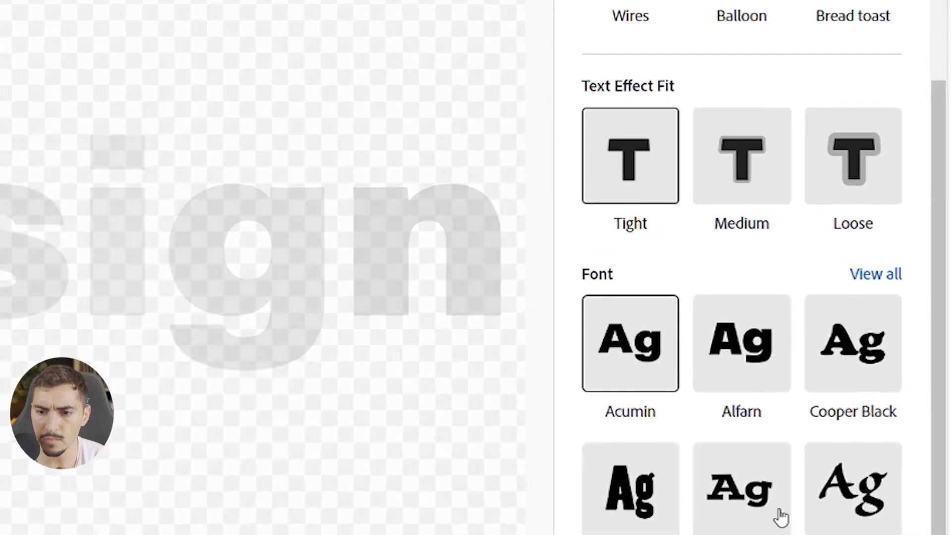
scroll(837, 366, "down", 1)
scroll(898, 202, "down", 5)
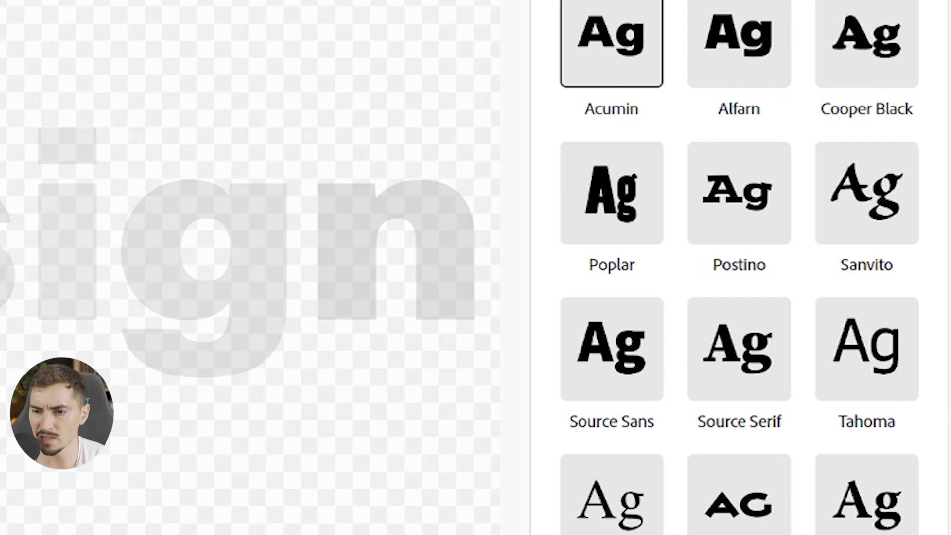
left_click(617, 201)
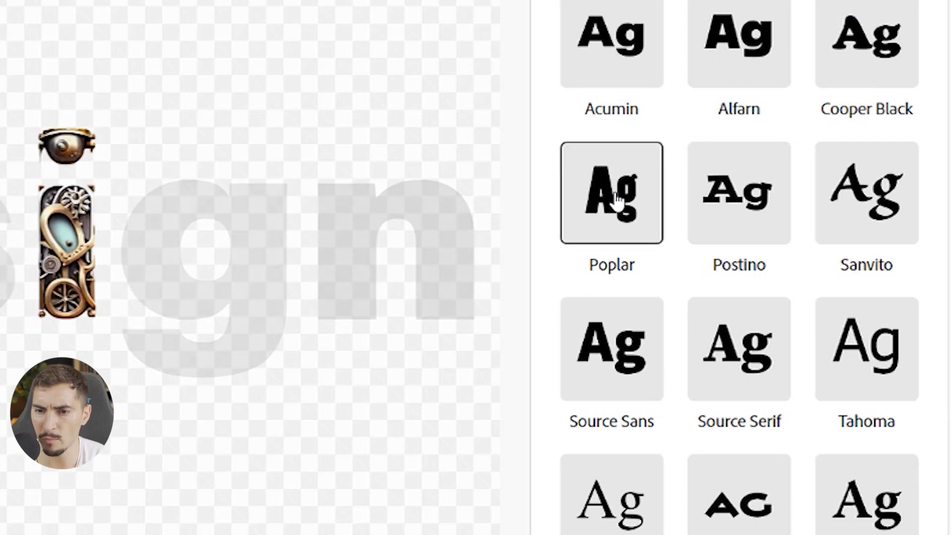
- Change the background colour from black to yellow-green
scroll(718, 184, "up", 5)
scroll(719, 185, "down", 5)
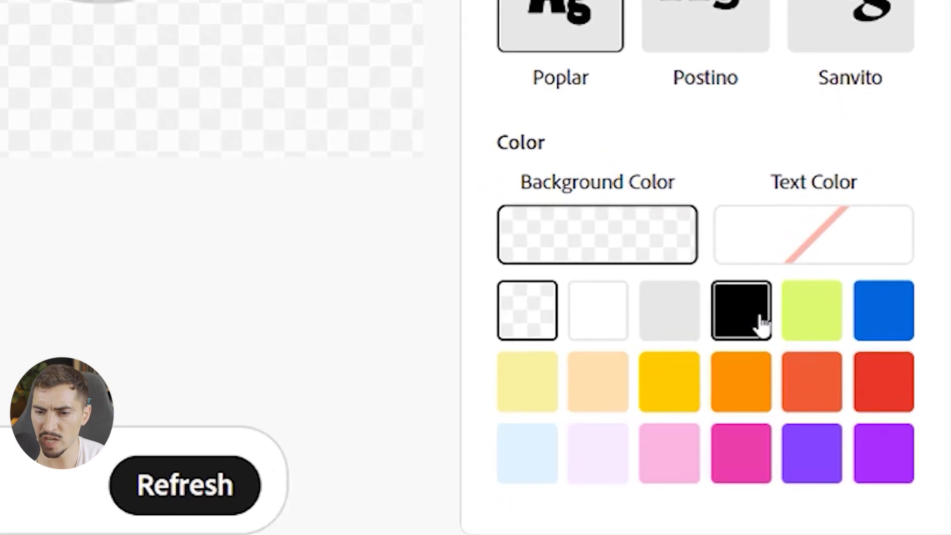
left_click(762, 322)
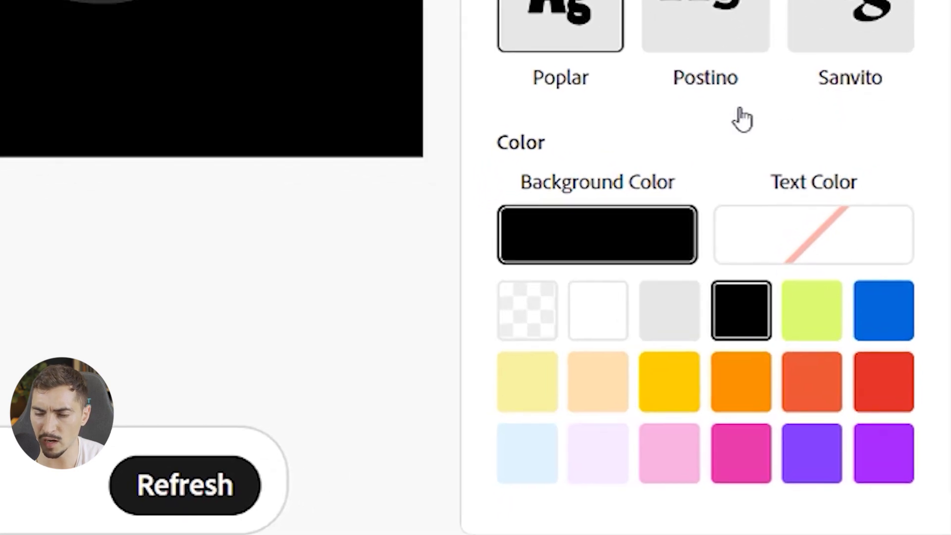
left_click(800, 336)
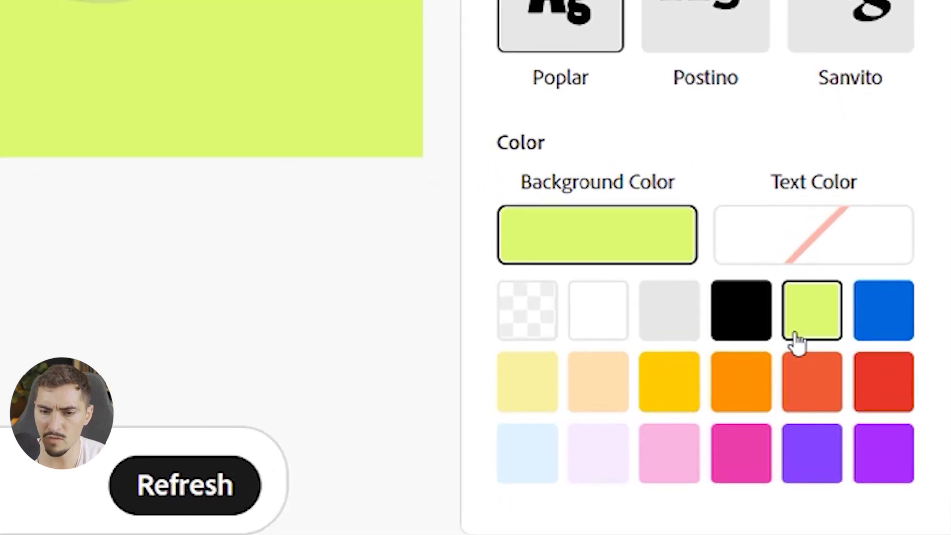
left_click(819, 234)
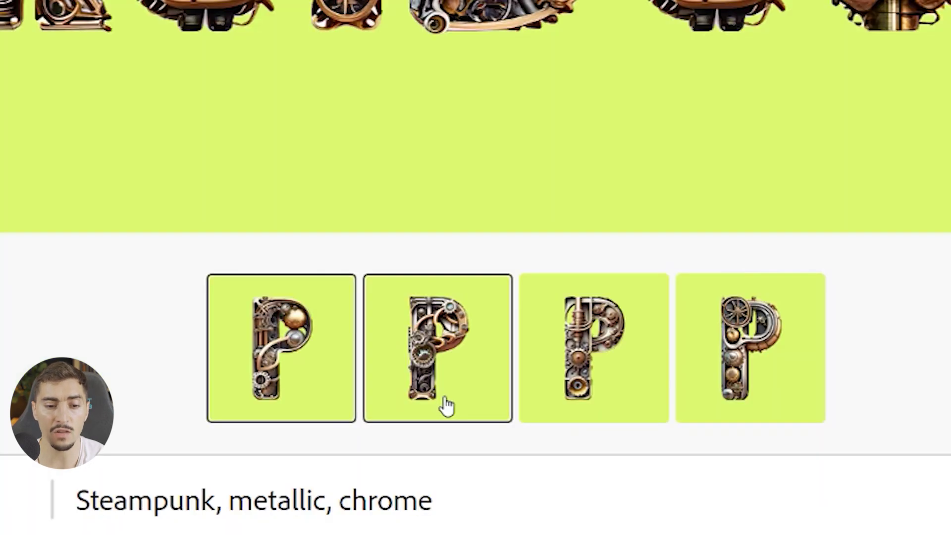
- Preview the second steampunk variation, then load the fourth one
left_click(423, 335)
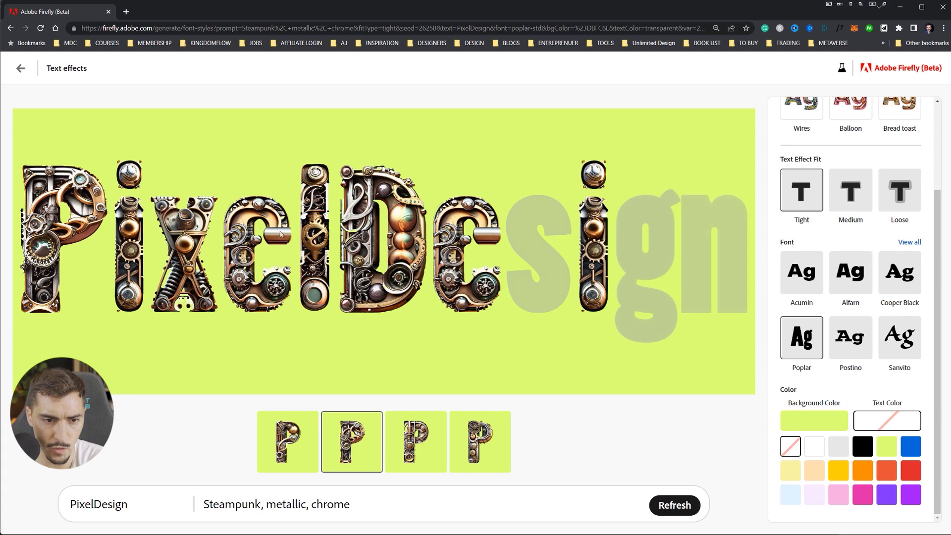
left_click(475, 444)
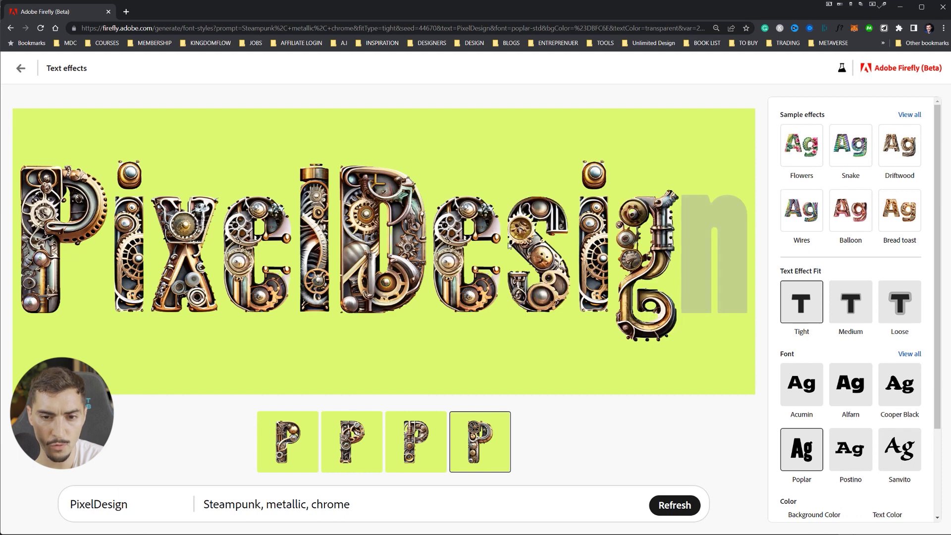
- Change the styled text to 'JungleMints' and show every available sample effect
scroll(826, 480, "down", 3)
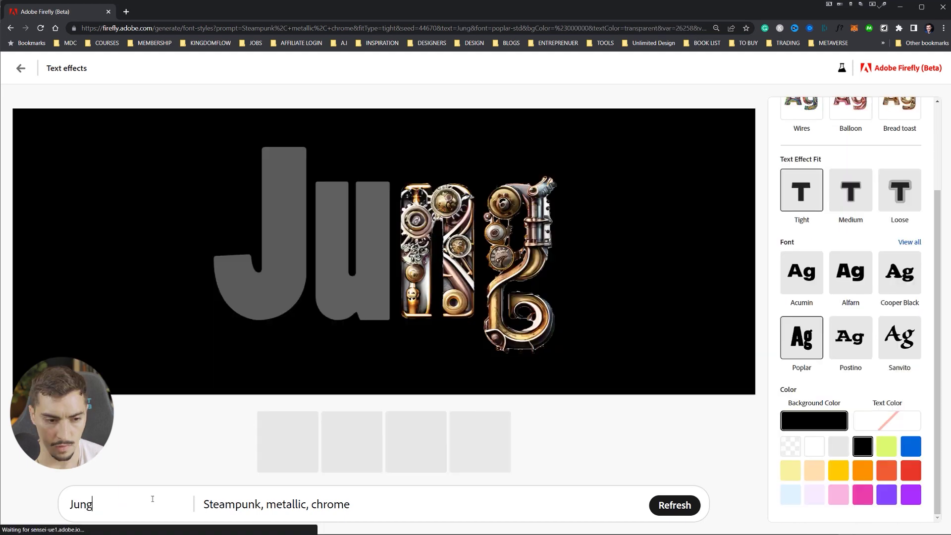
type("leMints")
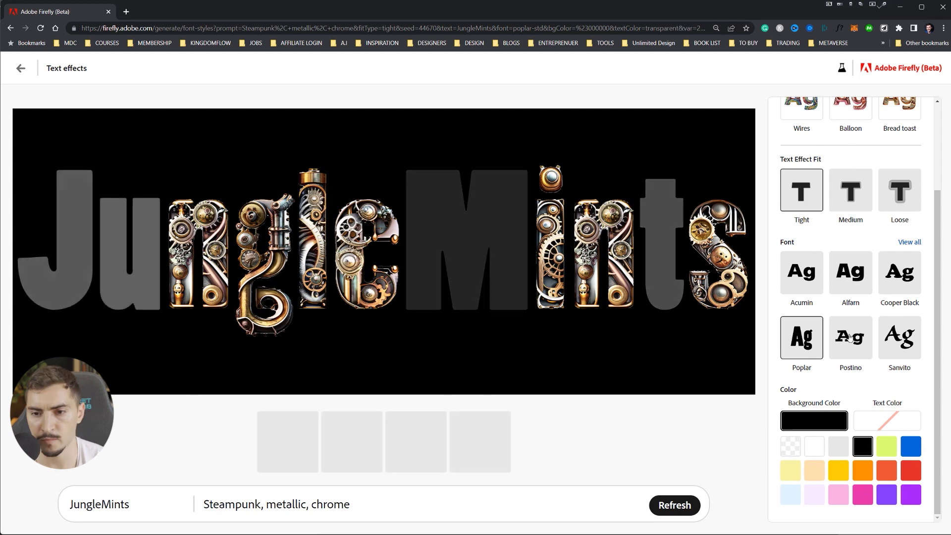
scroll(886, 198, "up", 5)
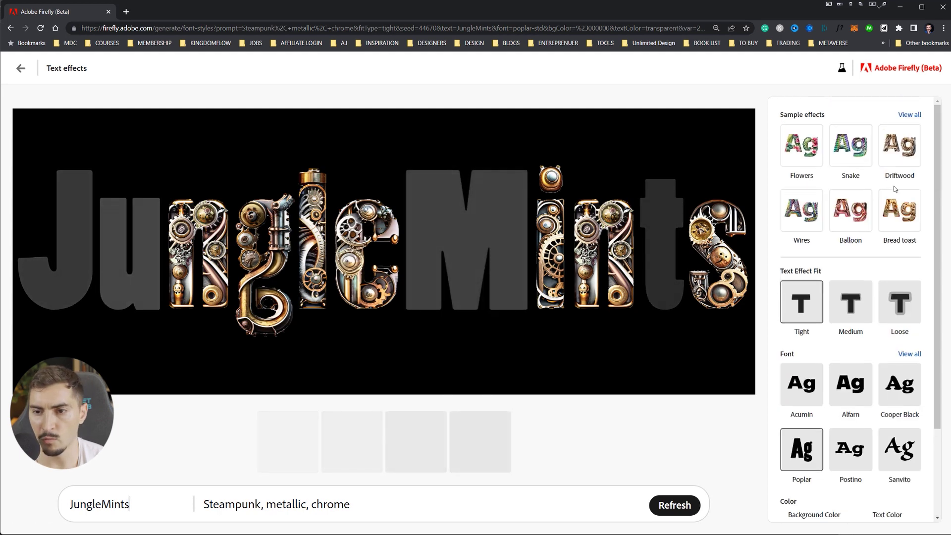
left_click(908, 113)
scroll(891, 208, "down", 5)
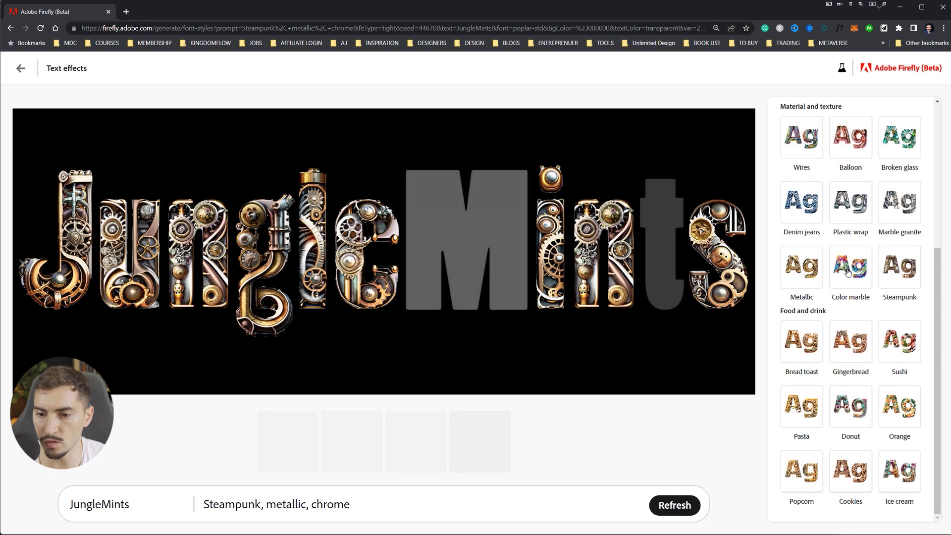
scroll(858, 226, "up", 5)
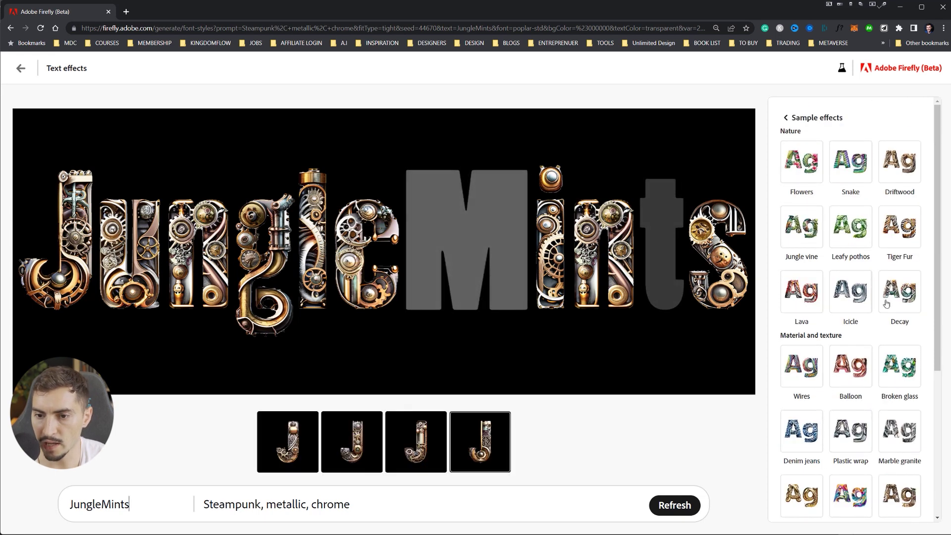
- Apply Leafy pothos to JungleMints, save it as a JPG to Downloads, and return to Text effects
left_click(858, 225)
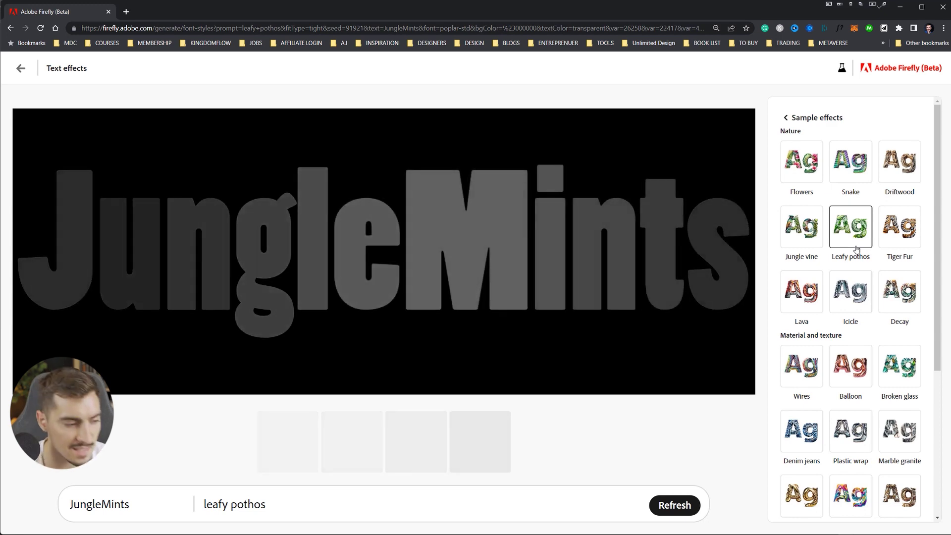
double_click(325, 375)
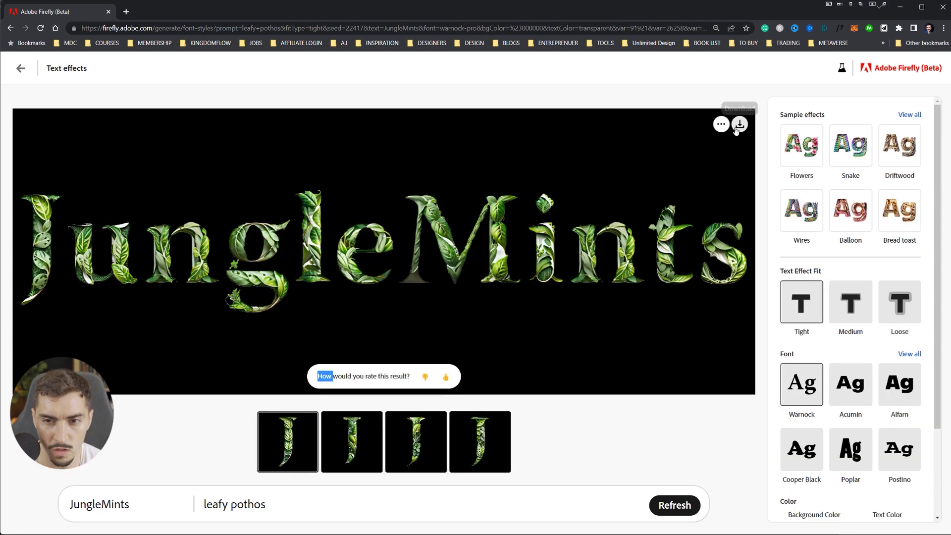
left_click(739, 125)
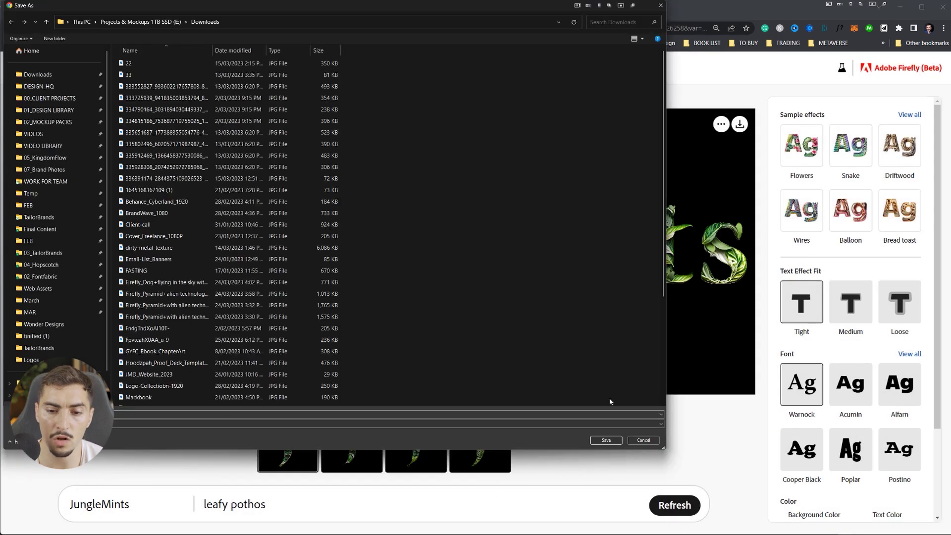
left_click(606, 440)
left_click(396, 430)
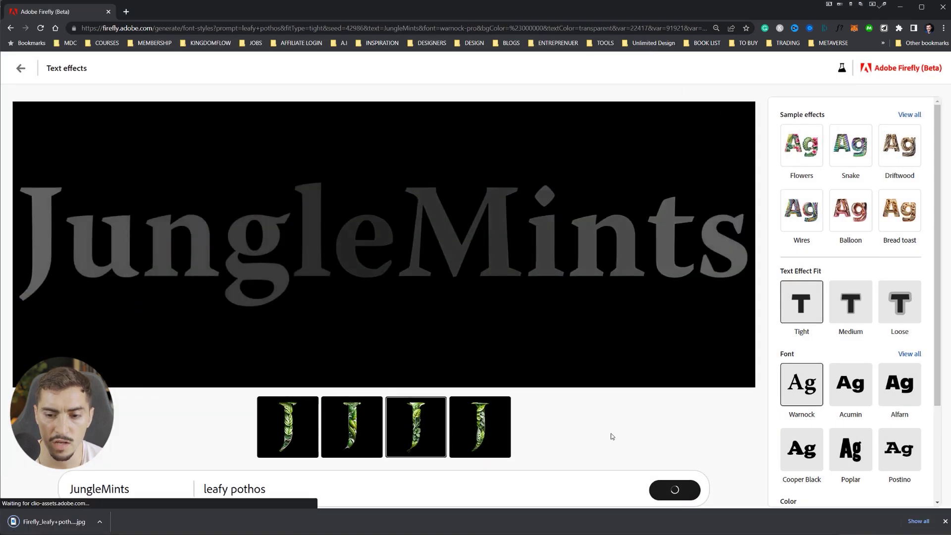
left_click(17, 74)
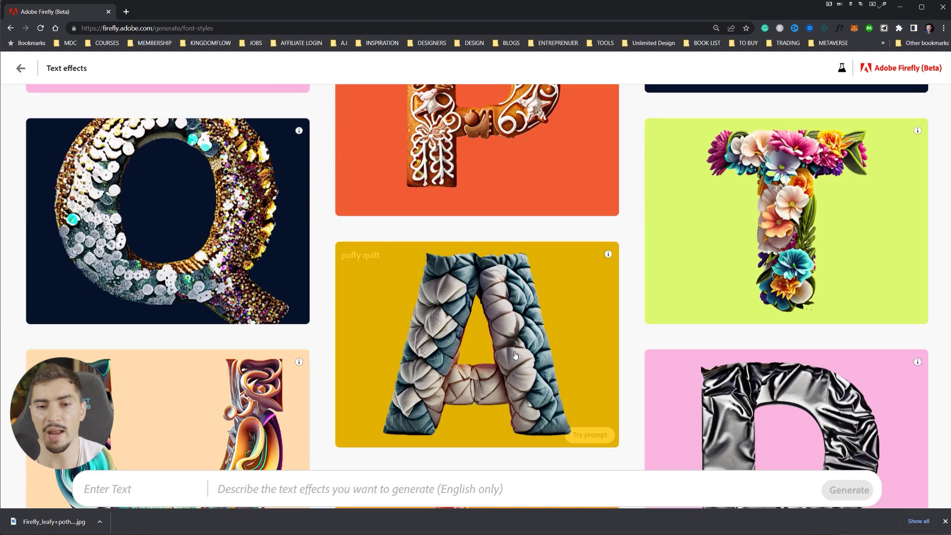
- Scroll through the Text effects gallery of sample lettering styles
scroll(521, 356, "down", 2)
scroll(521, 357, "down", 8)
scroll(521, 356, "up", 5)
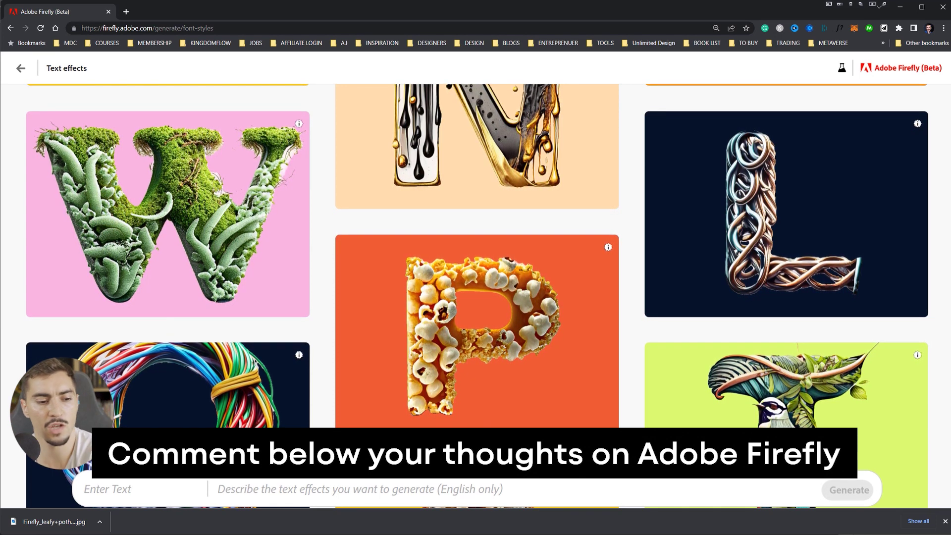
scroll(187, 176, "down", 8)
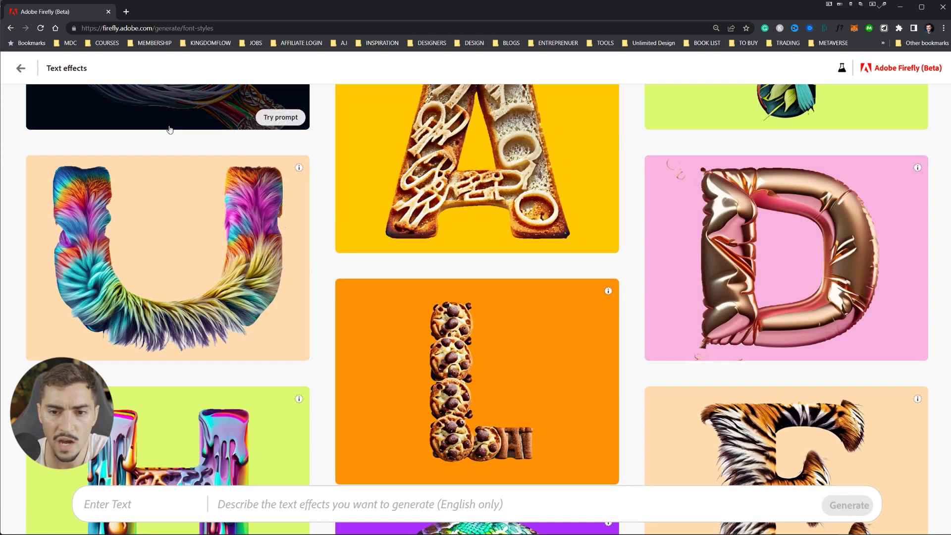
left_click(22, 71)
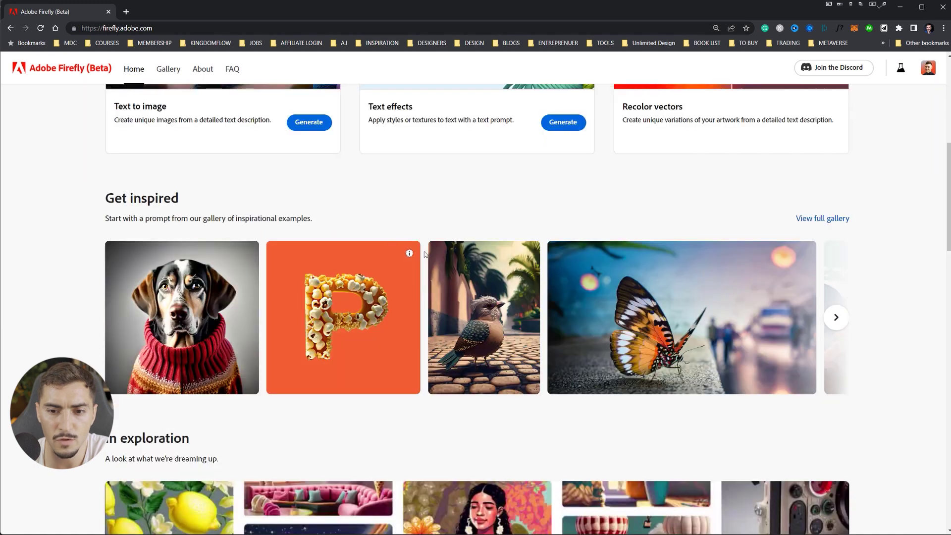
scroll(822, 266, "down", 14)
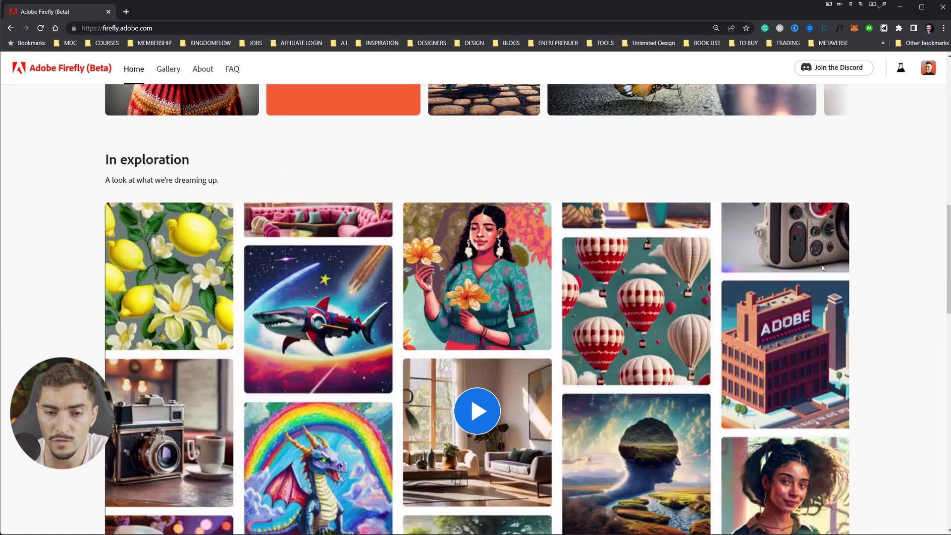
scroll(539, 215, "down", 2)
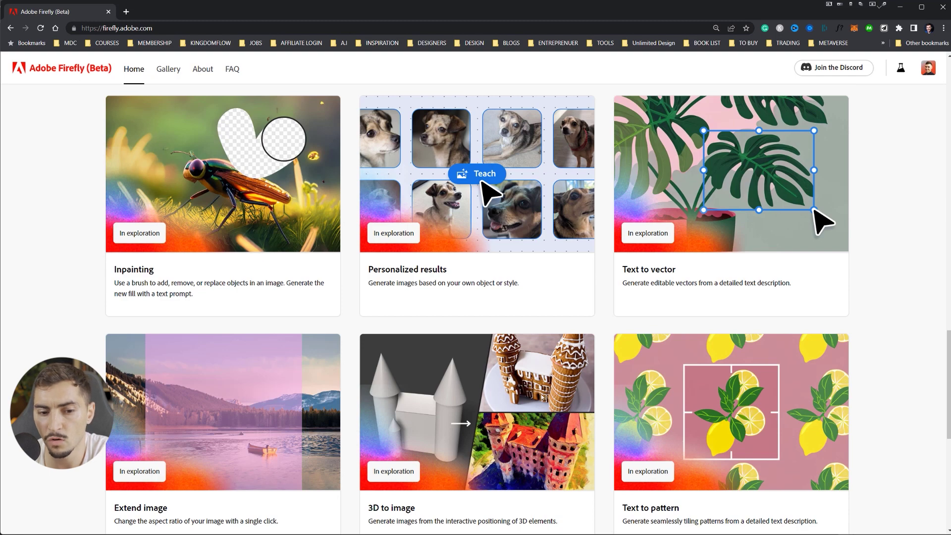
scroll(542, 398, "down", 2)
scroll(590, 268, "down", 3)
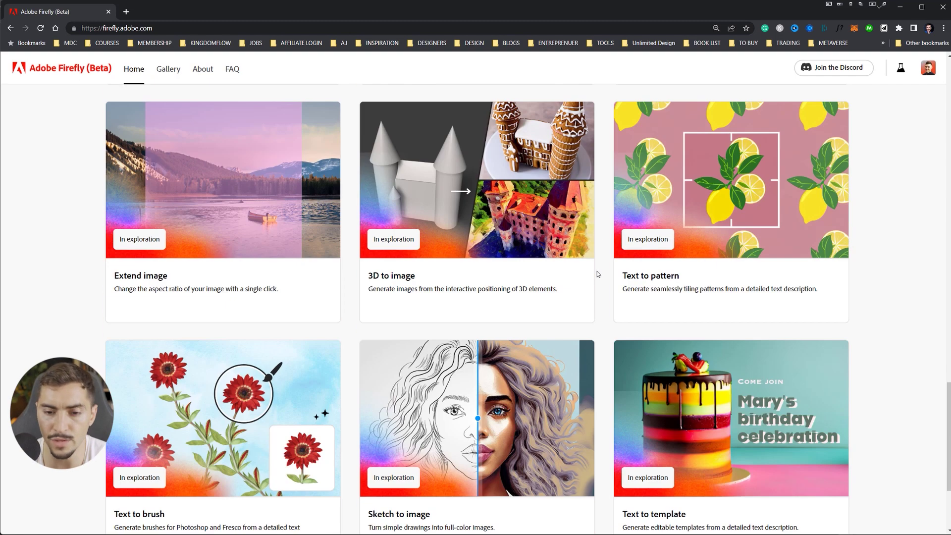
scroll(549, 237, "down", 3)
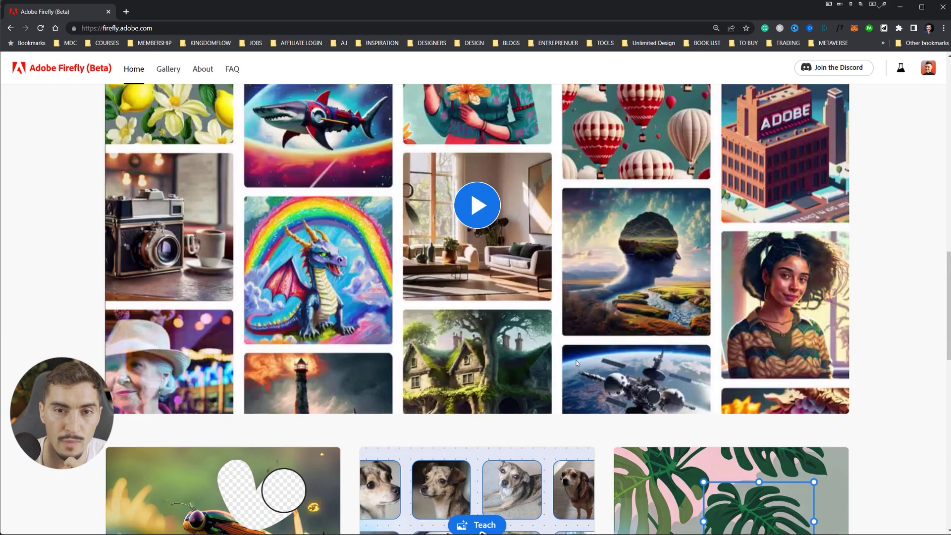
scroll(475, 267, "down", 10)
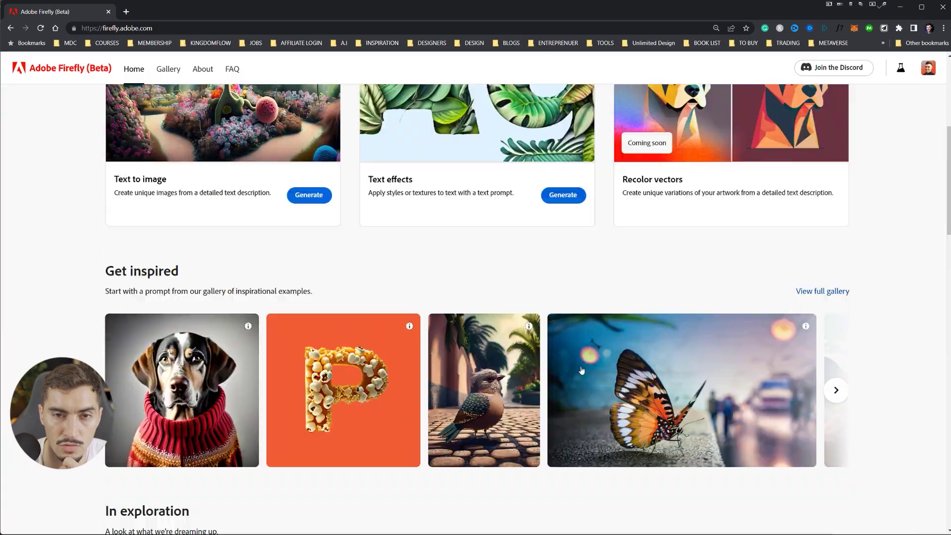